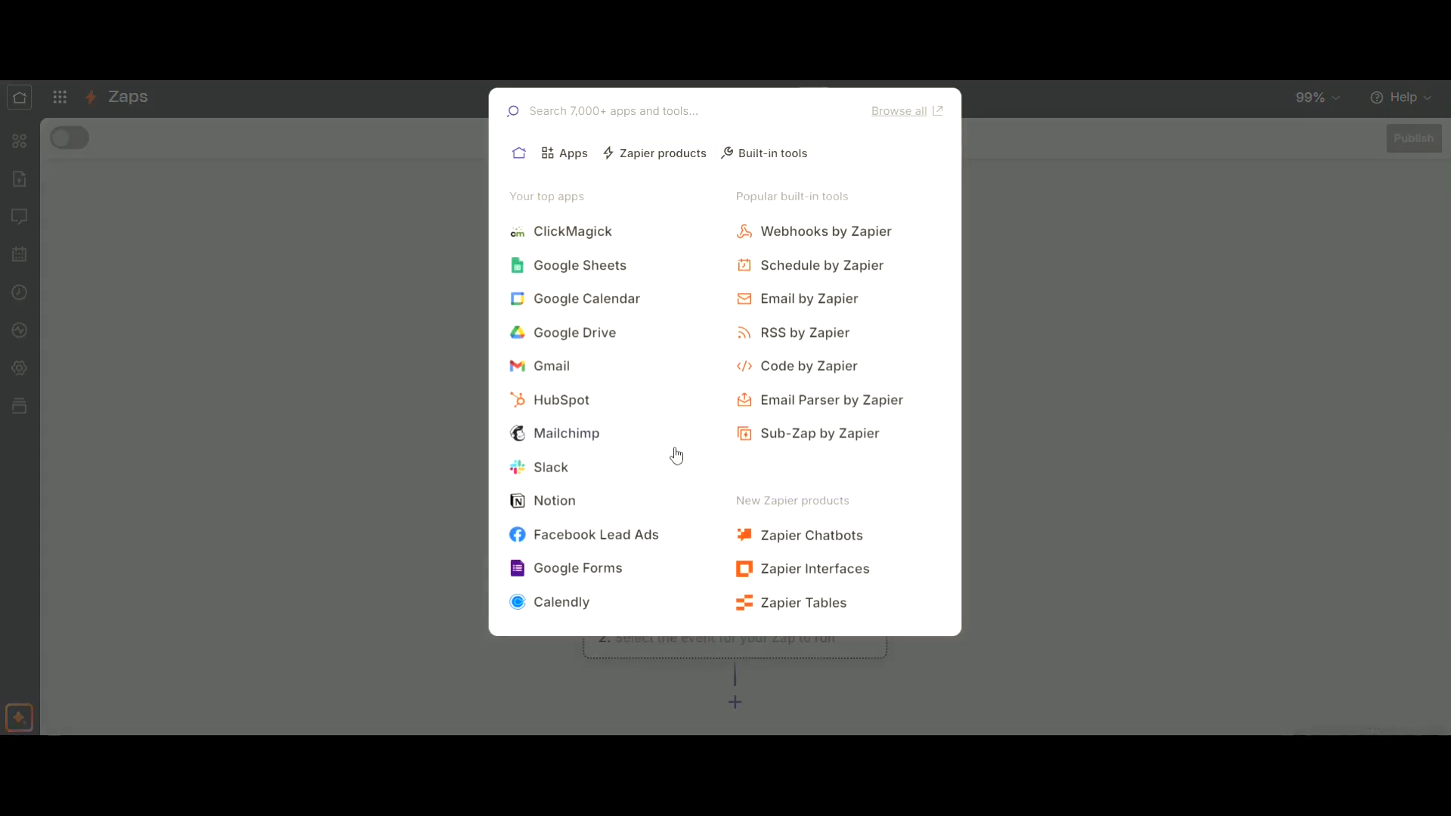
# Set the Zap's trigger to ClickMagick's New Campaign Project Click event, using the connected account and the All Campaigns project.
pyautogui.click(565, 229)
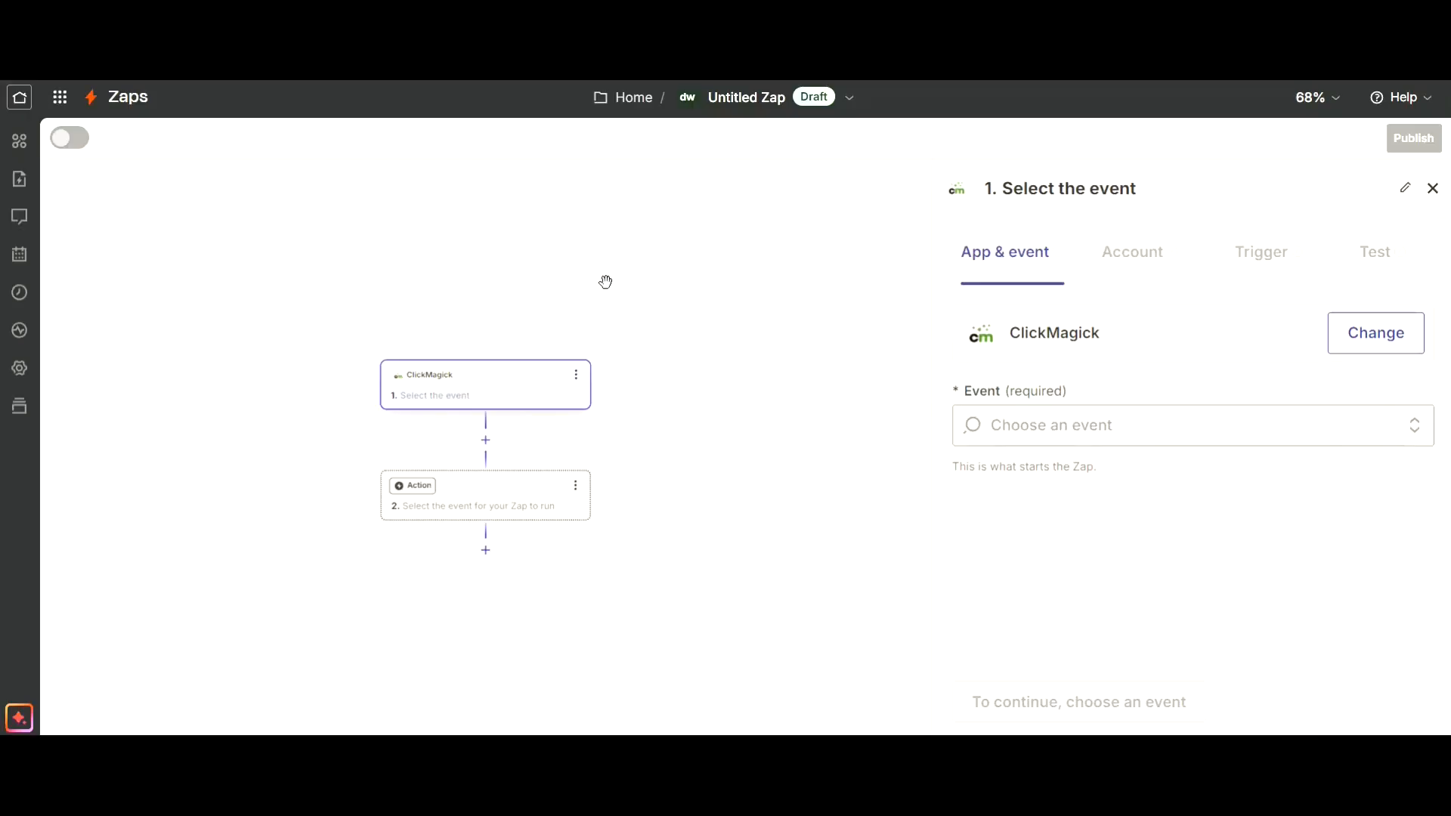
pyautogui.click(1026, 423)
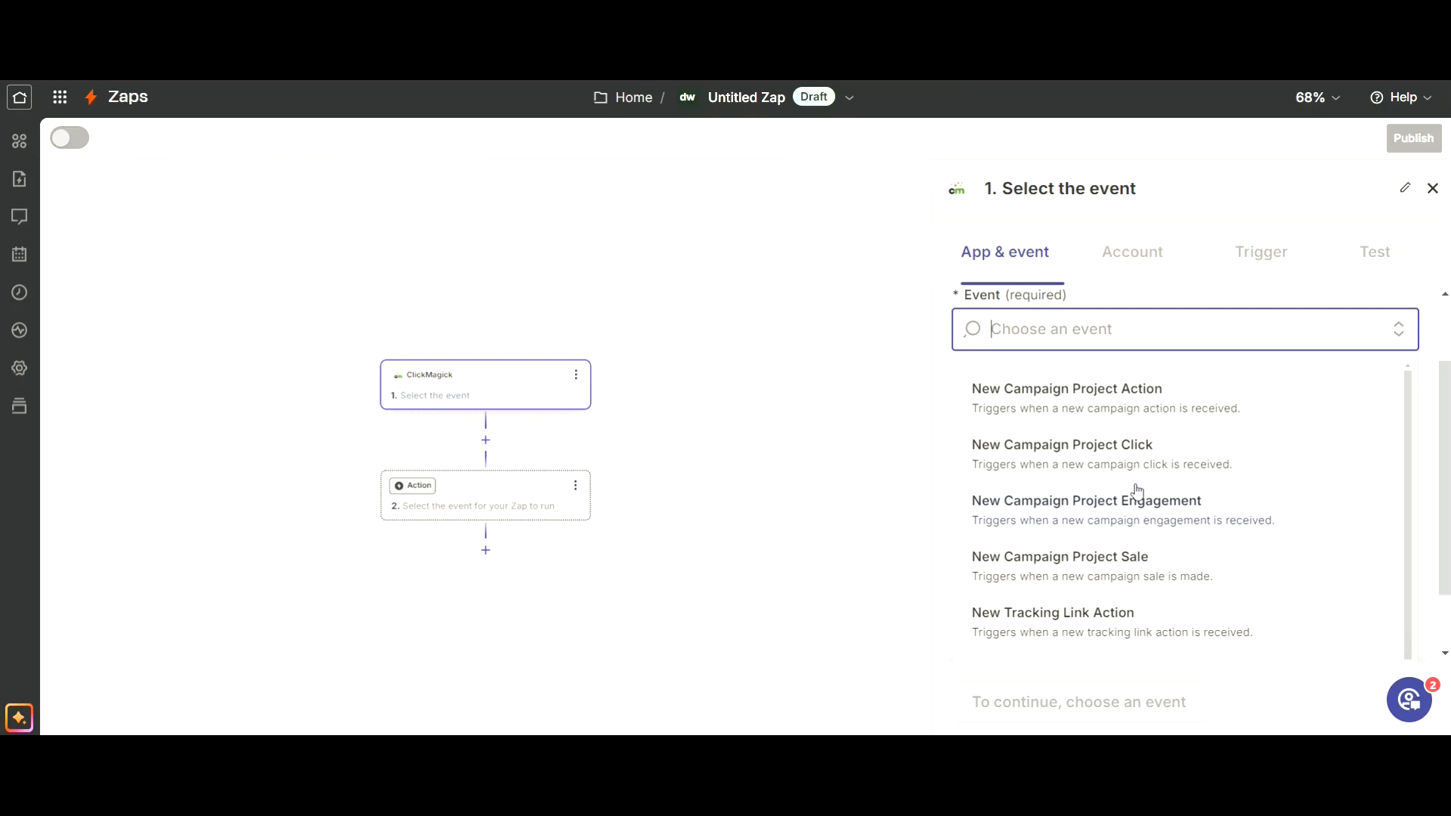
pyautogui.click(1101, 445)
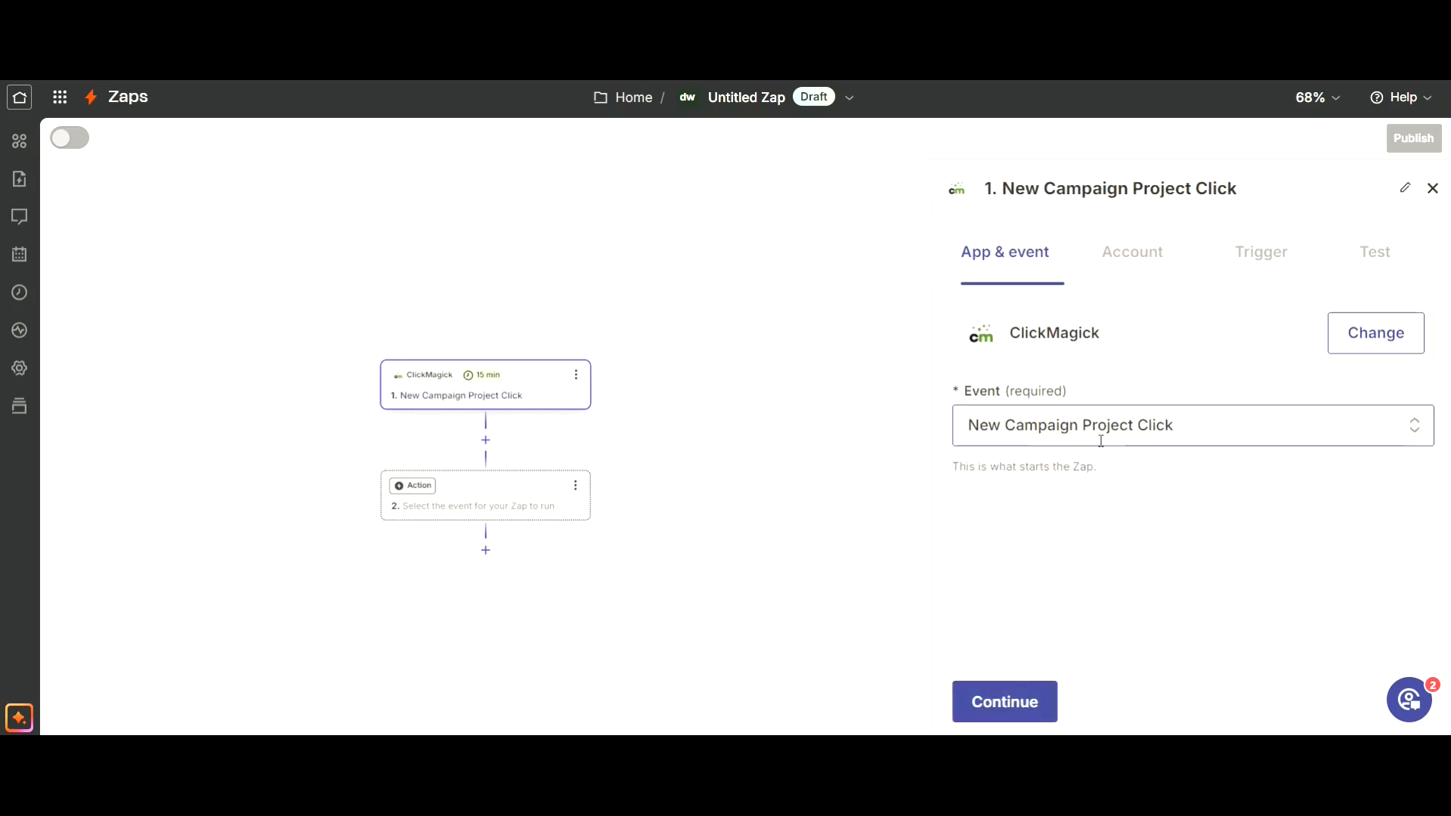
pyautogui.click(1146, 260)
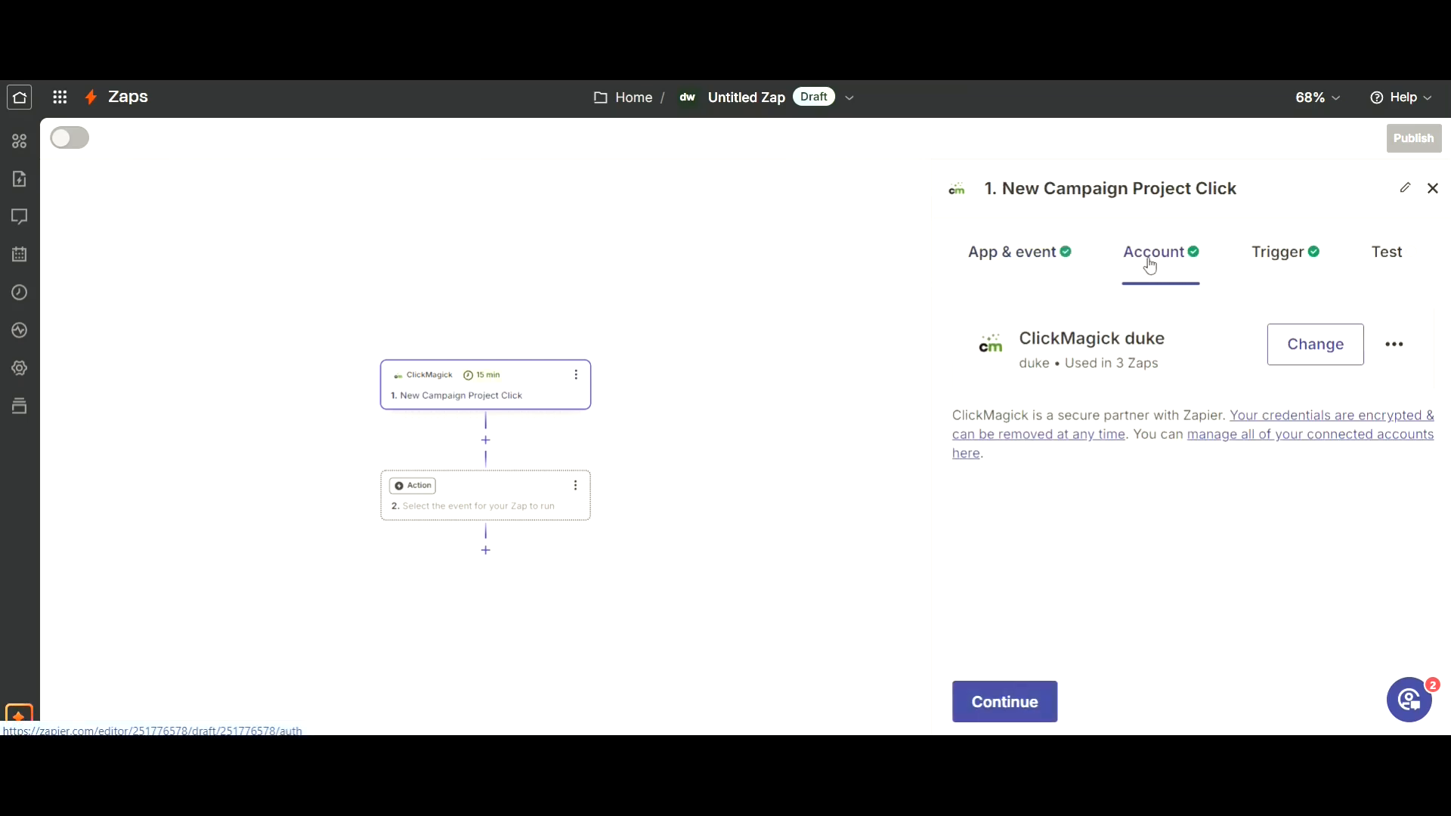
pyautogui.click(1274, 265)
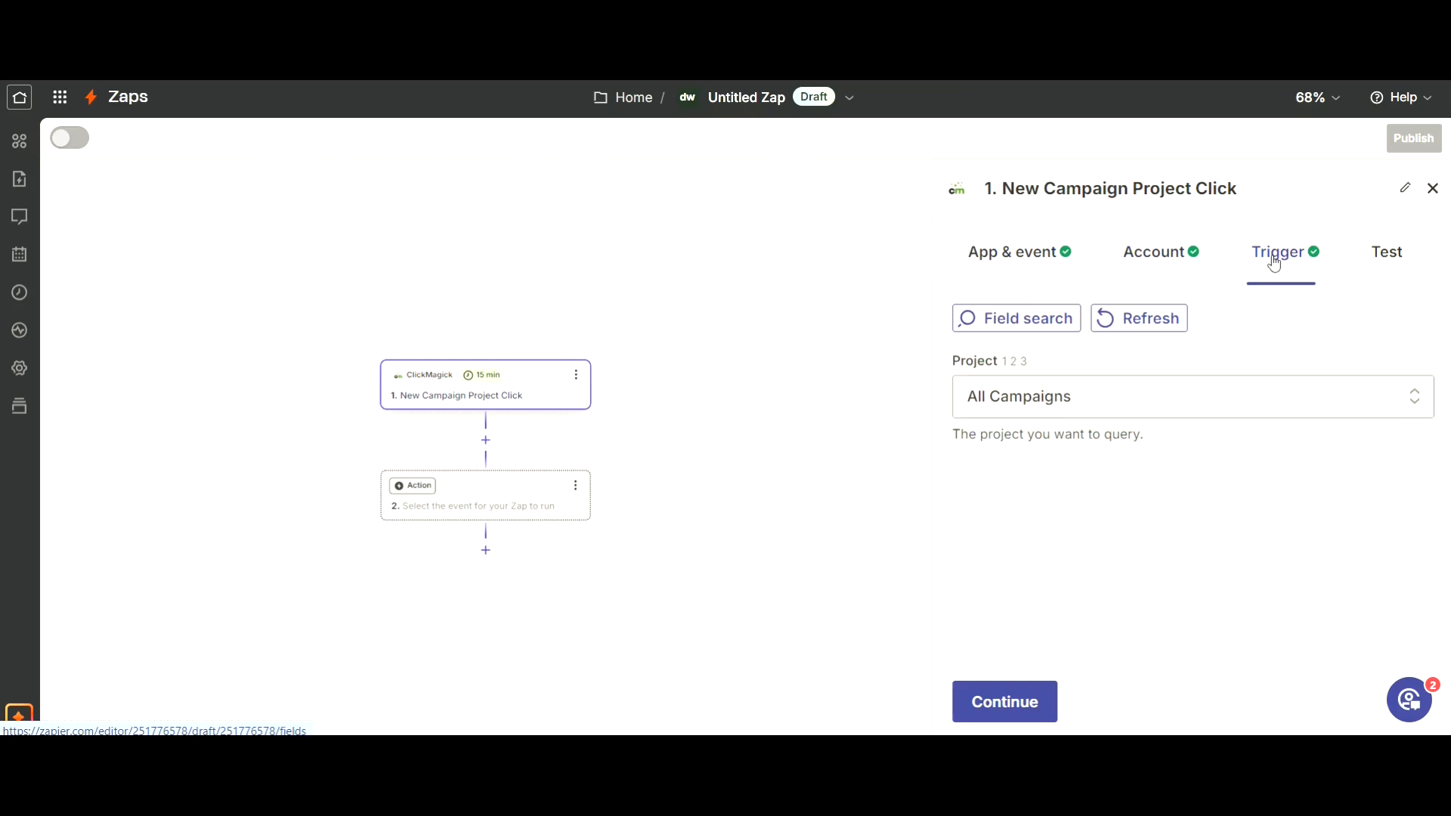
# Test the trigger and continue with the Click B record as the sample.
pyautogui.click(1388, 264)
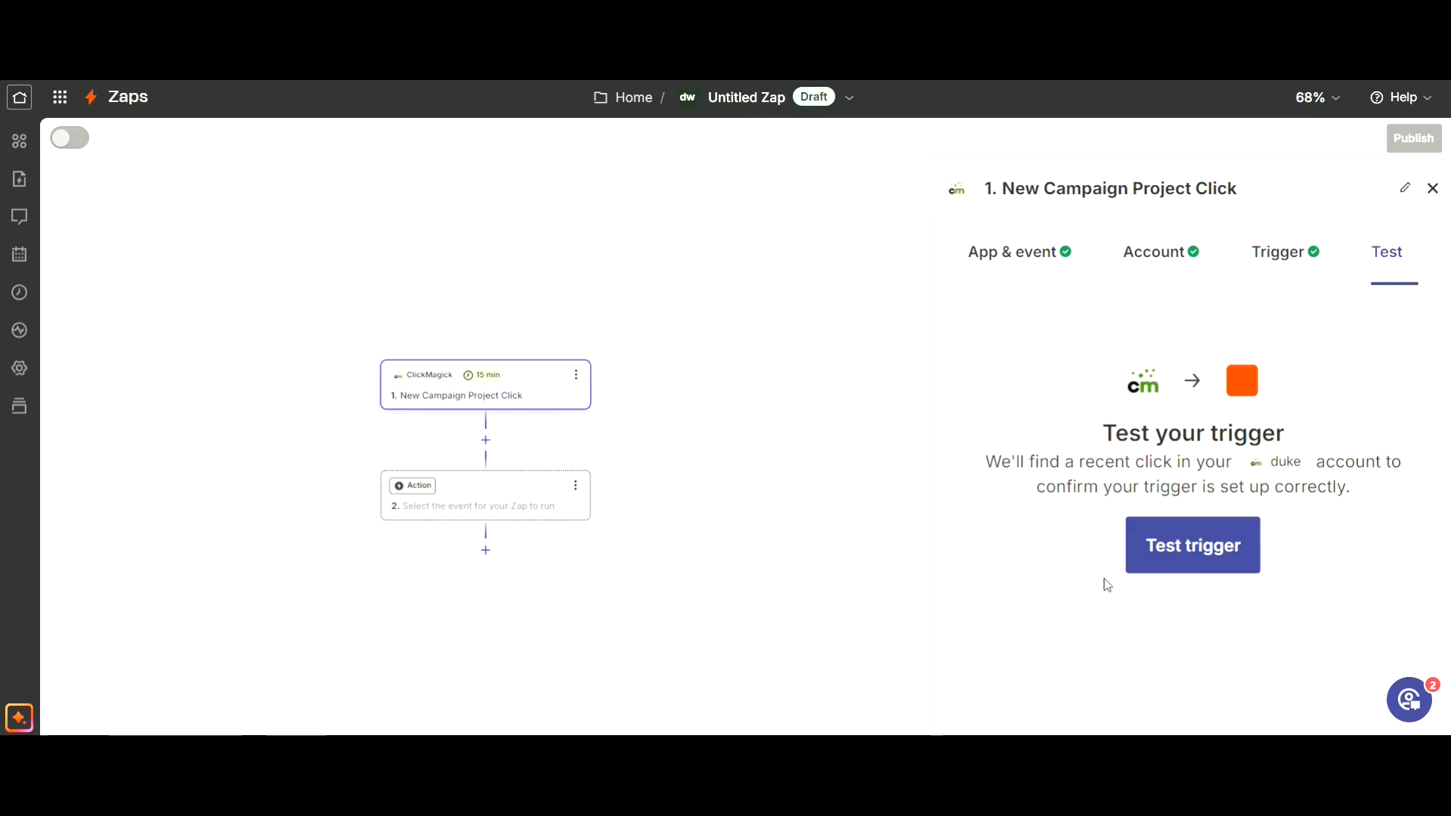
pyautogui.click(1184, 557)
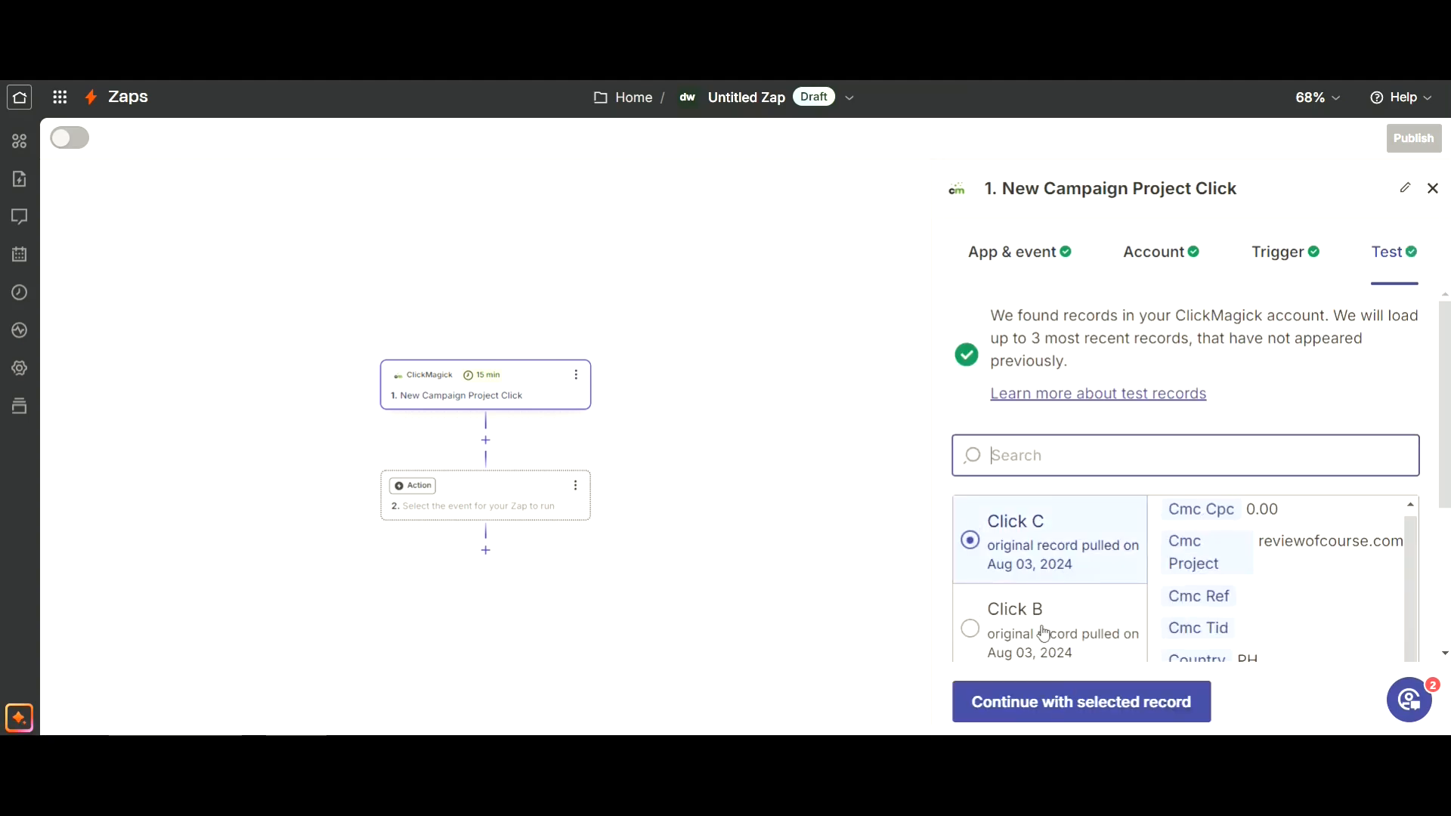
pyautogui.scroll(-3, 1050, 544)
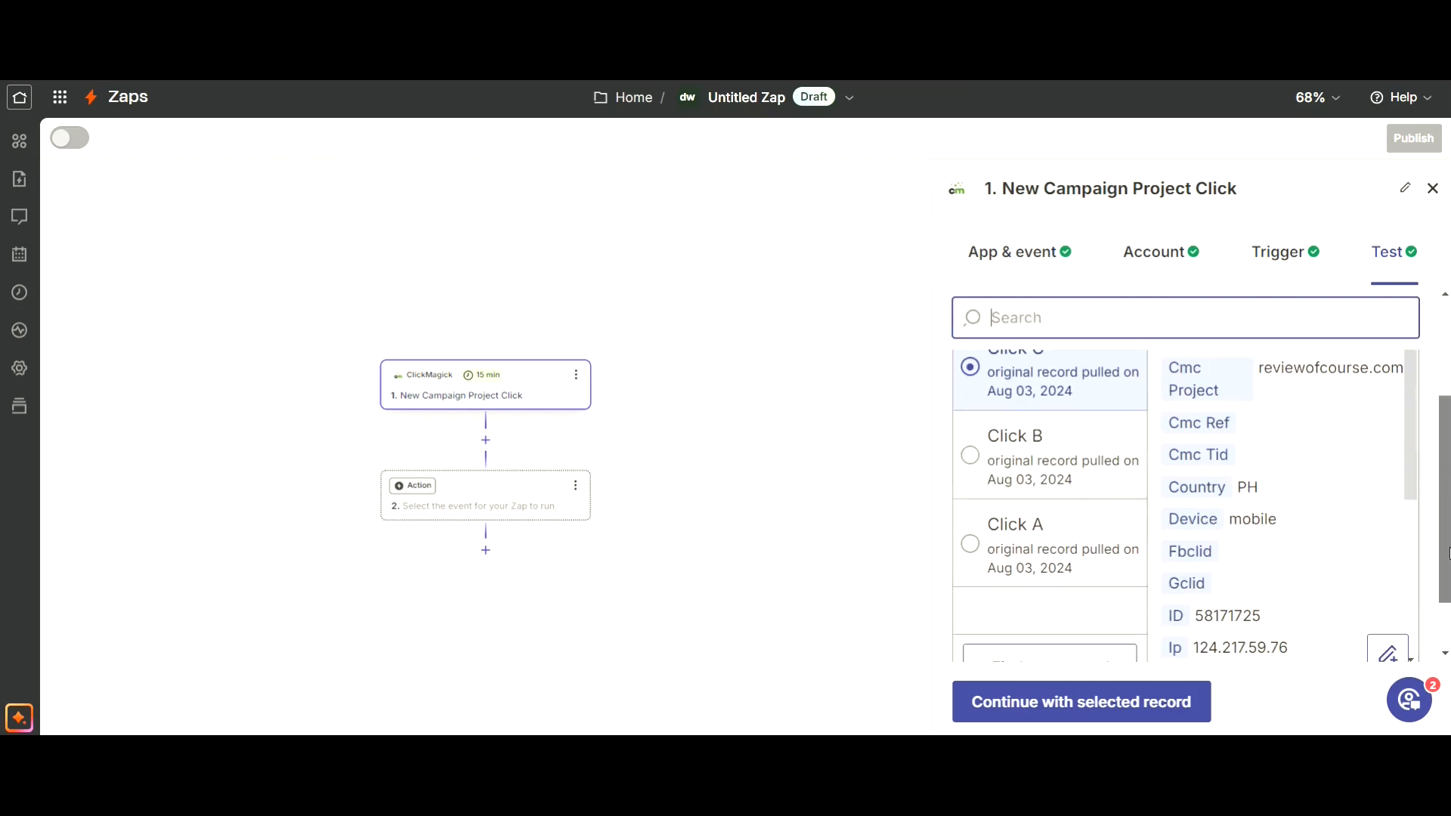
pyautogui.click(1024, 460)
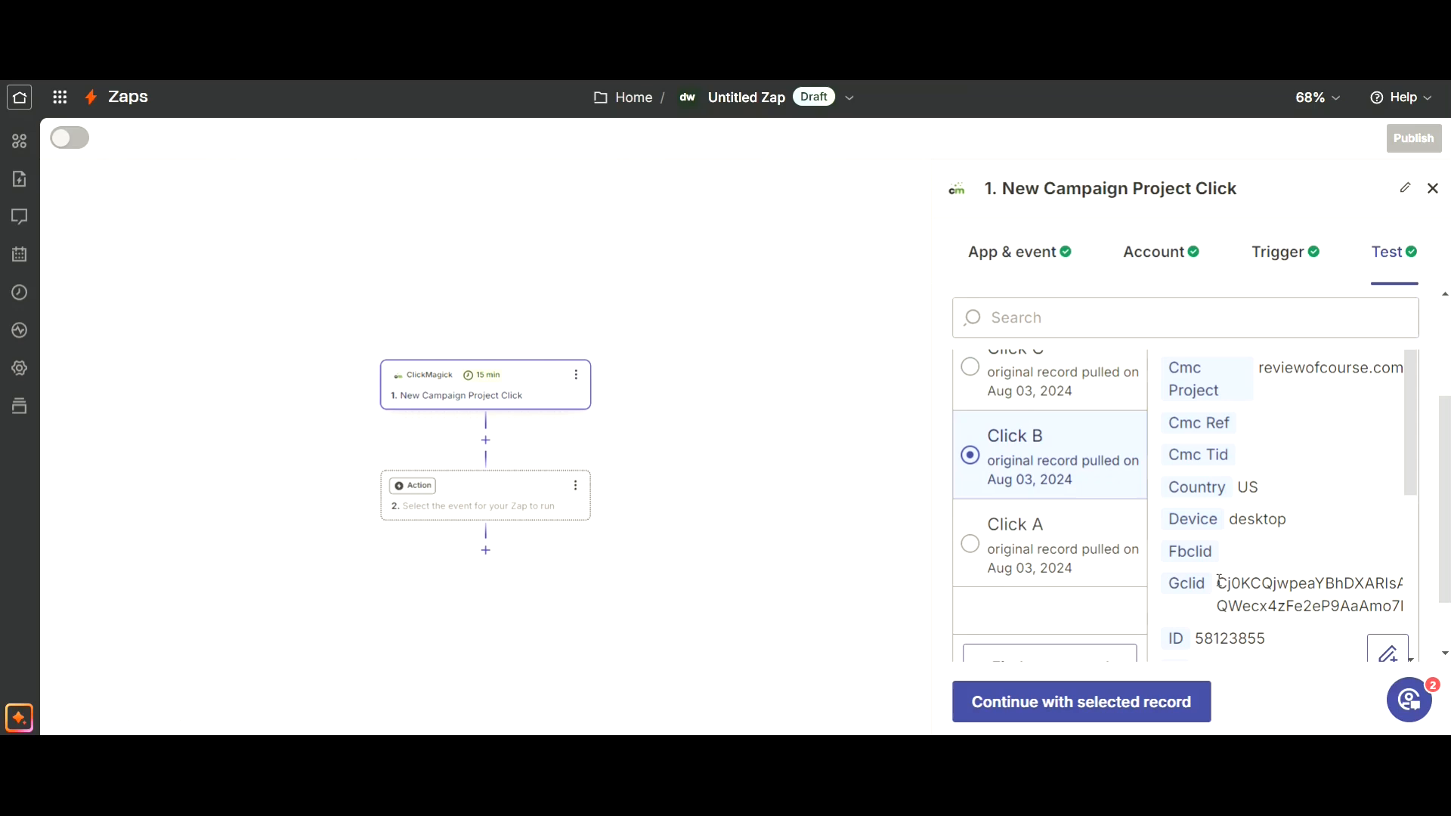
pyautogui.scroll(-2, 1114, 505)
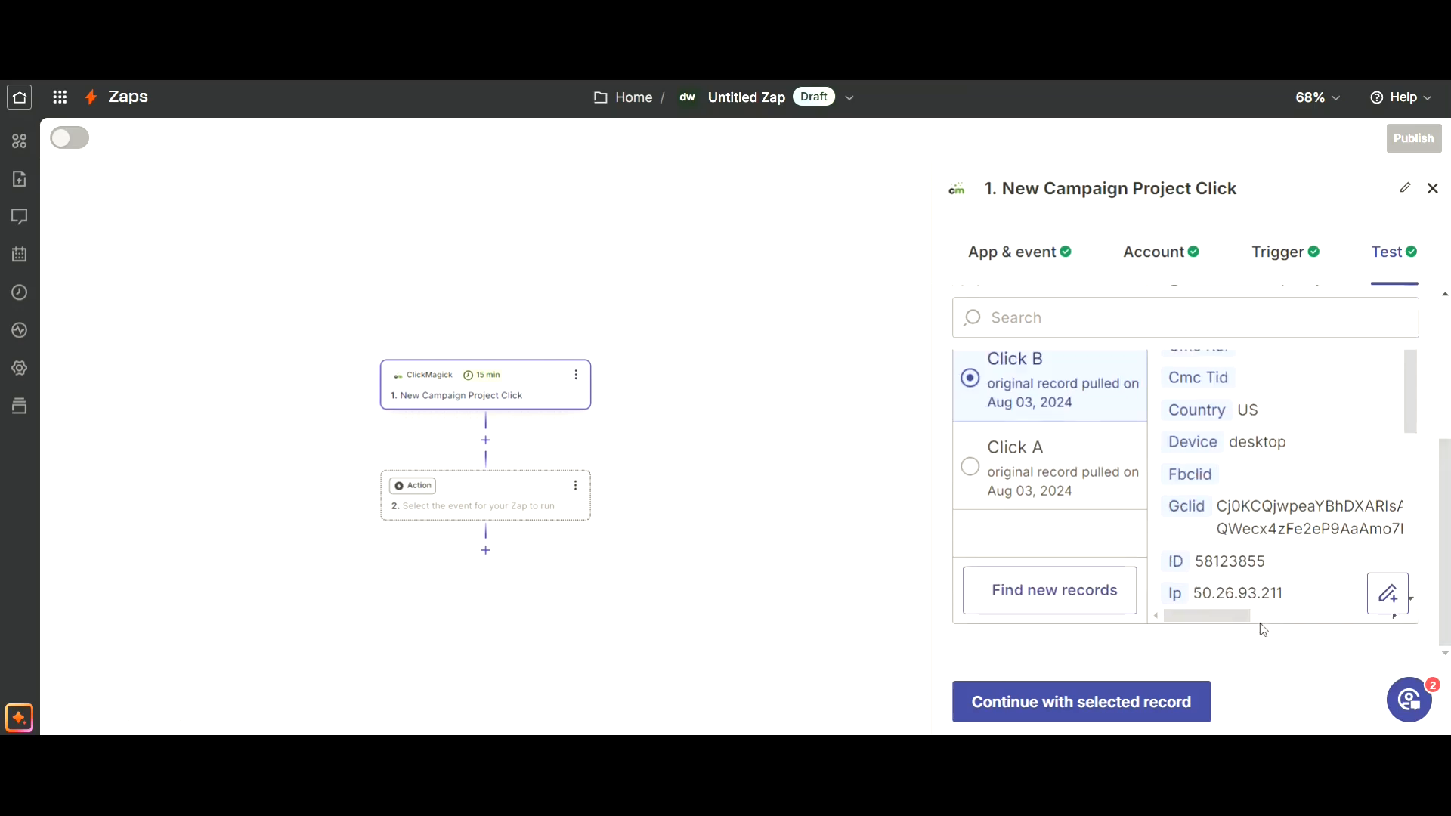
pyautogui.click(1165, 703)
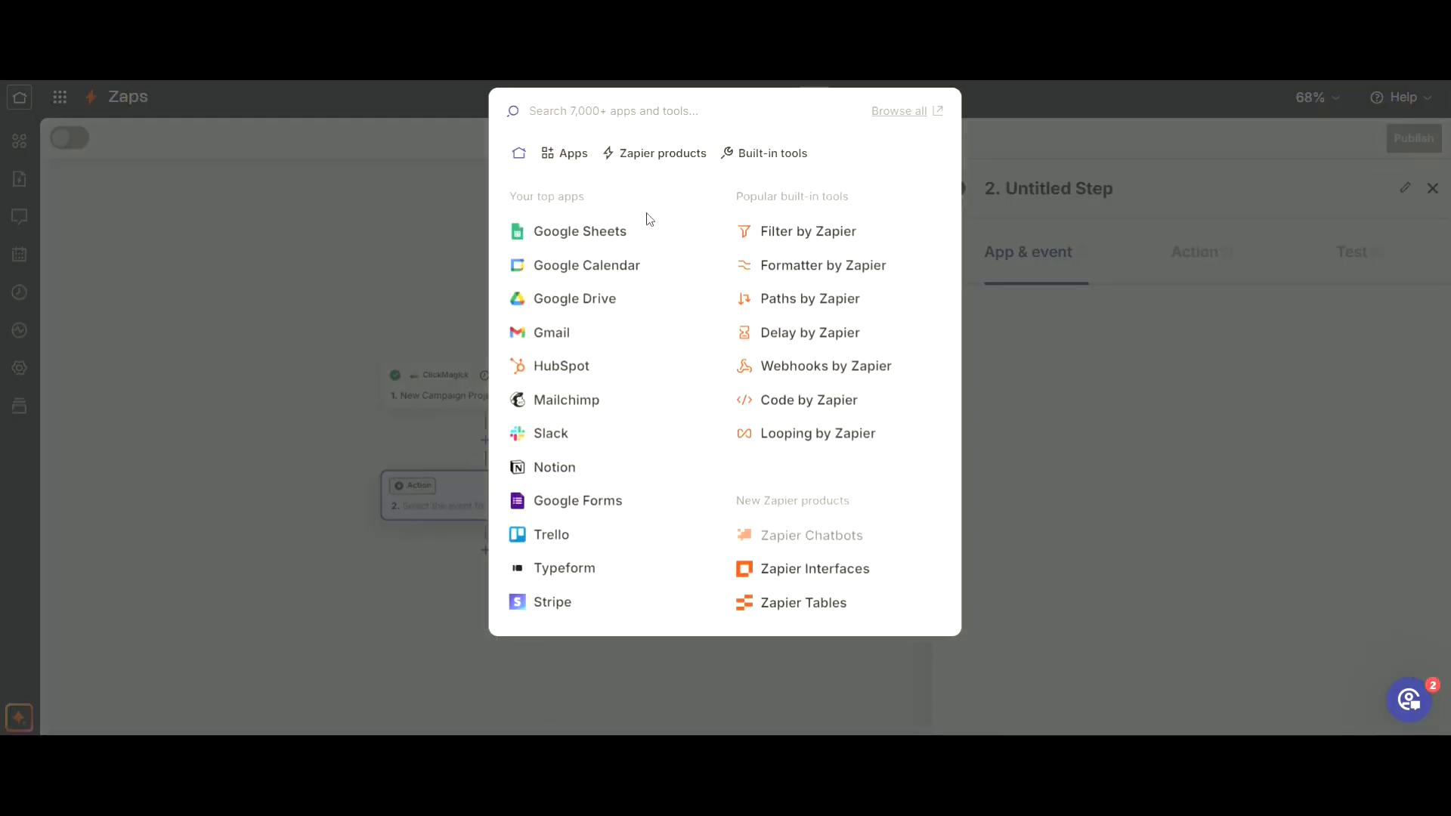
# Set the Zap's action to Google Sheets with the Create Spreadsheet Row event, using the connected account.
pyautogui.click(604, 231)
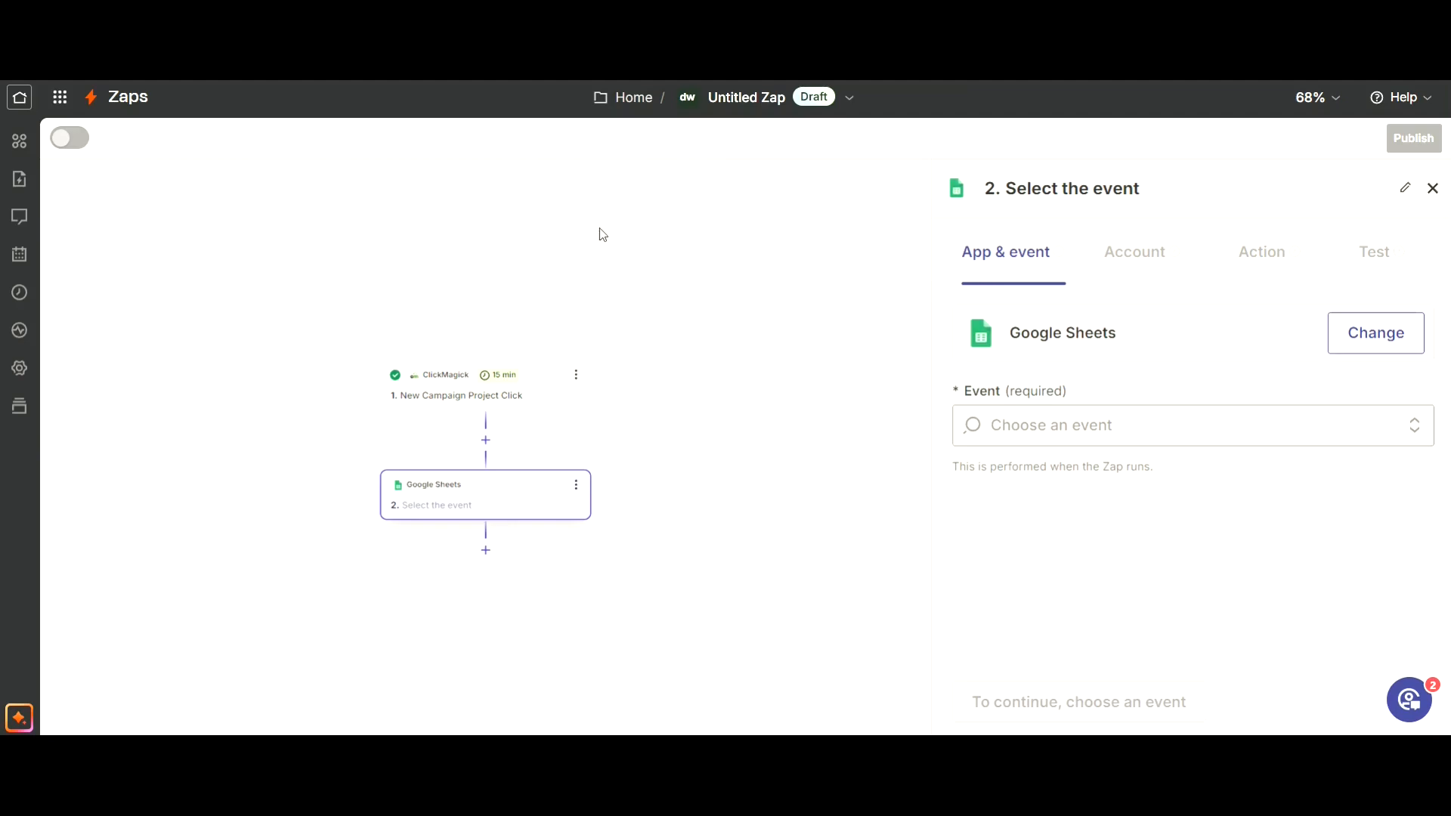
pyautogui.click(1059, 425)
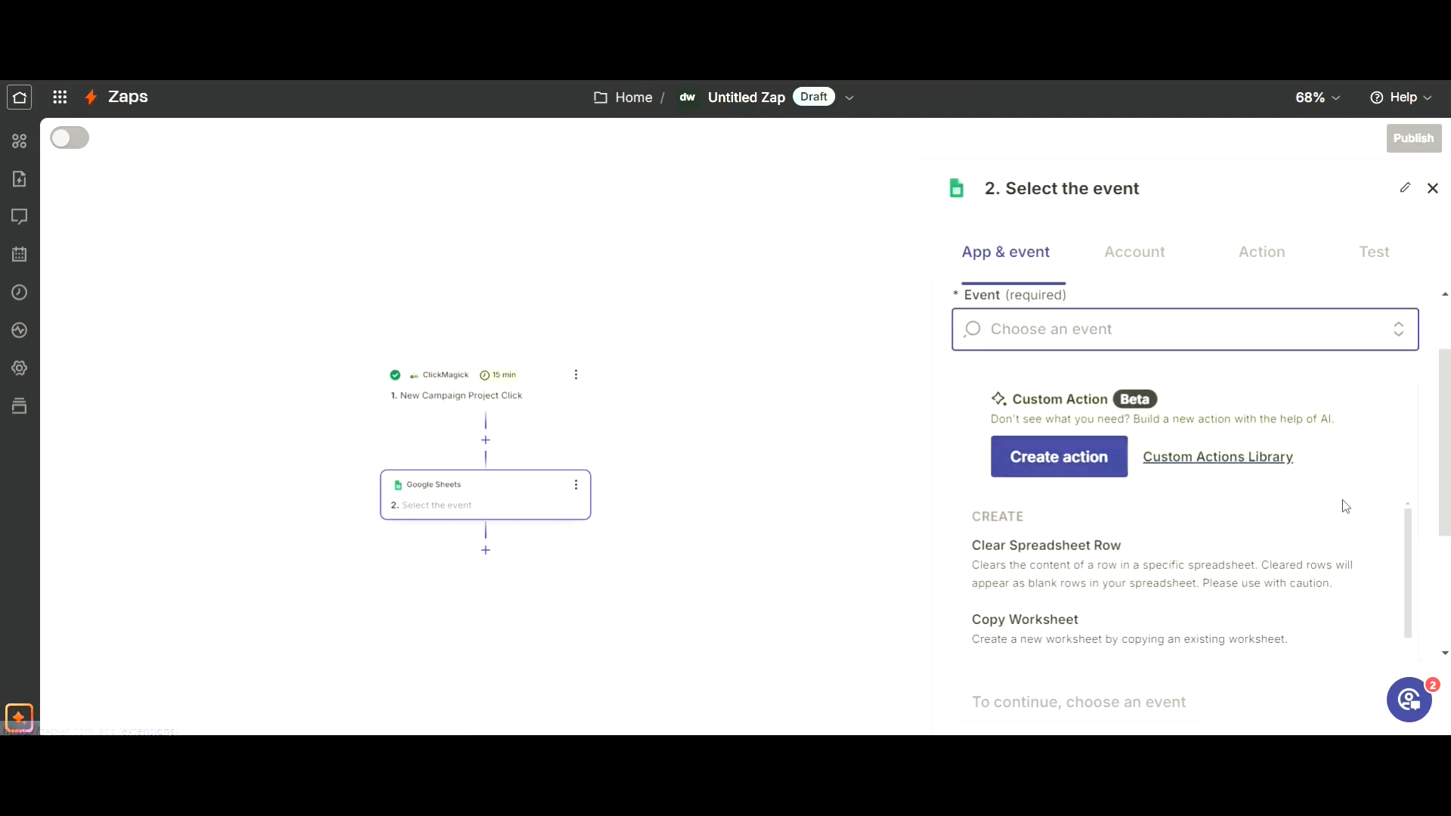
pyautogui.scroll(-2, 1445, 483)
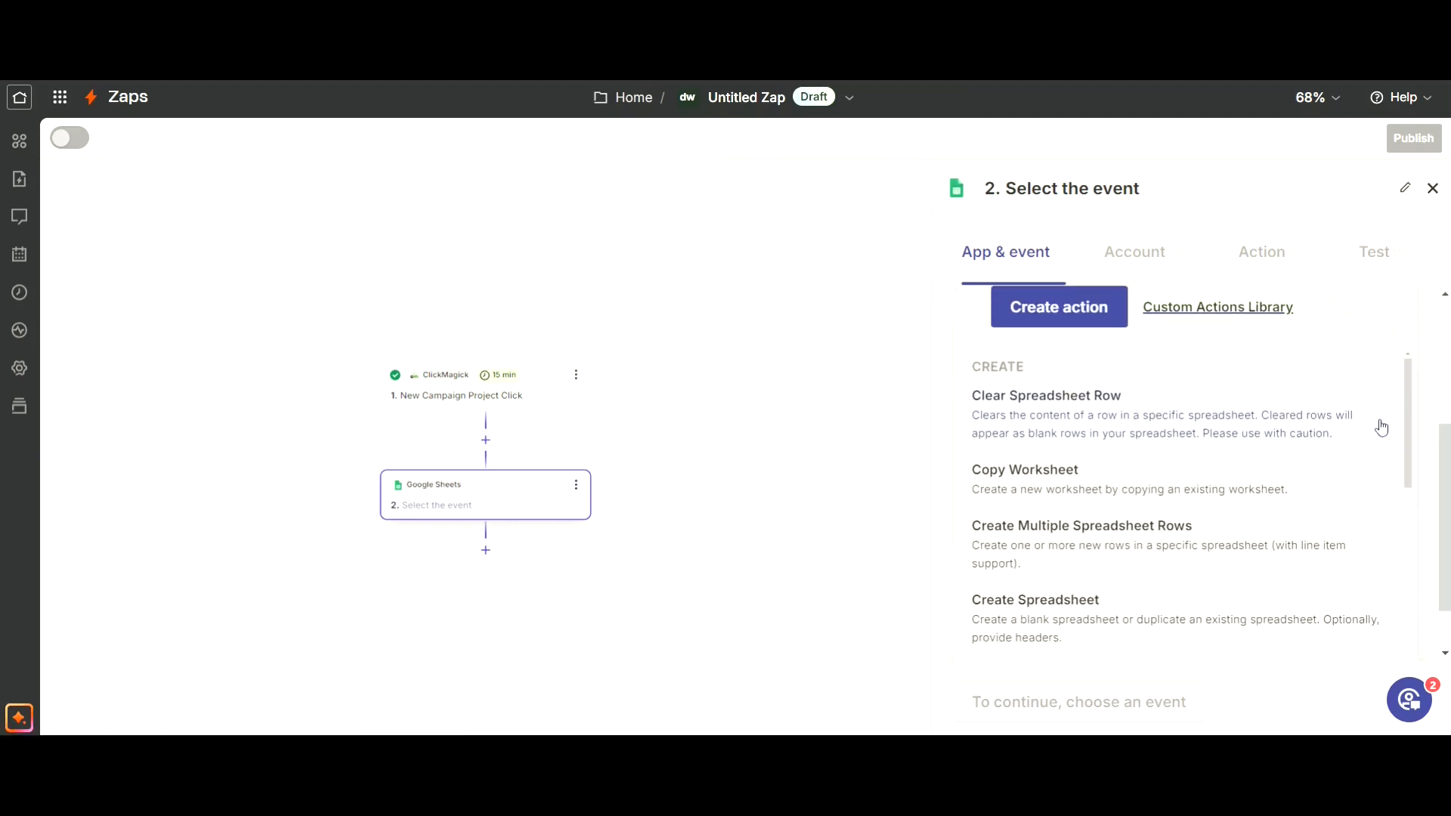
pyautogui.moveTo(1408, 441); pyautogui.dragTo(1409, 469)
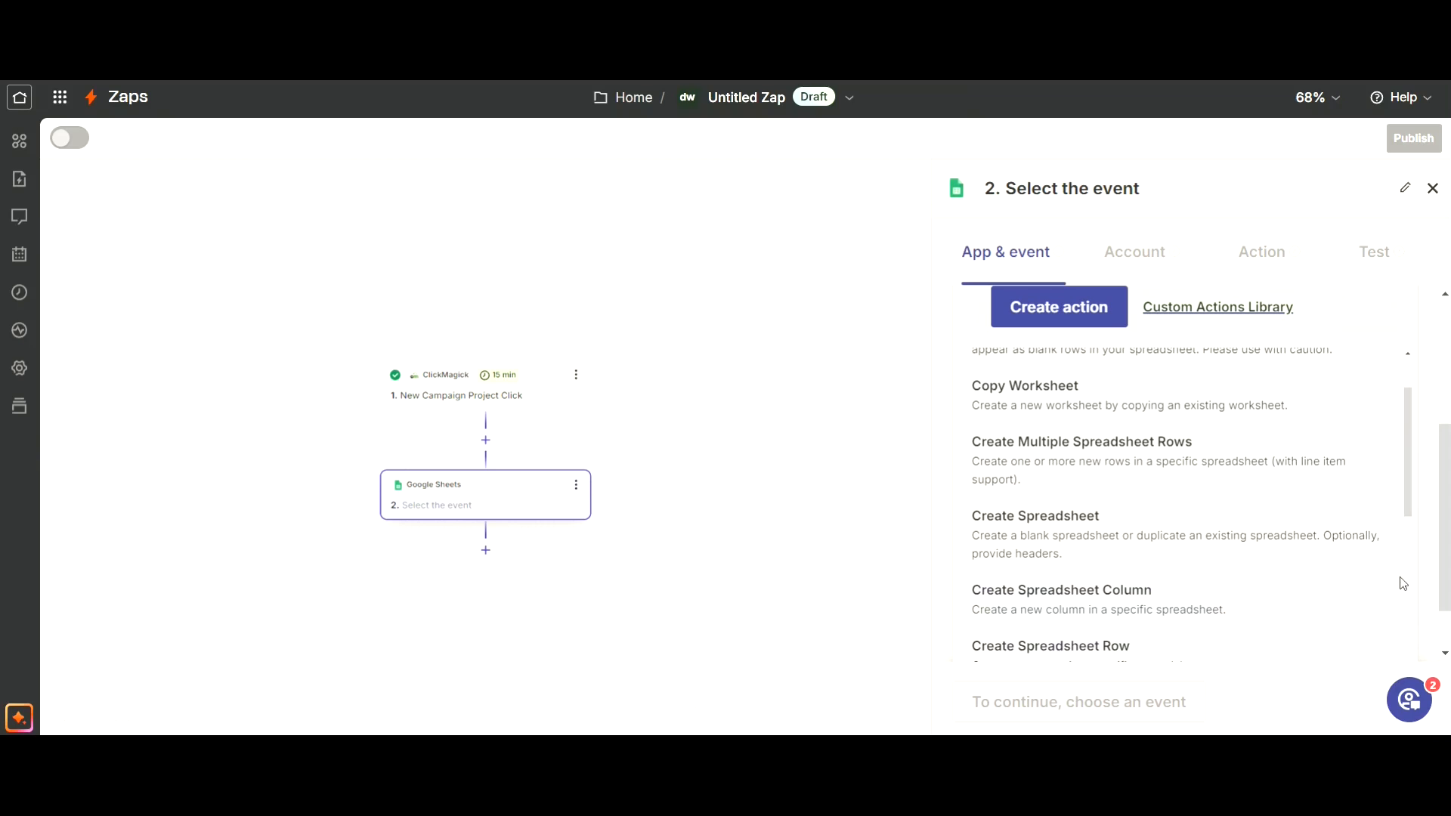
pyautogui.click(1079, 648)
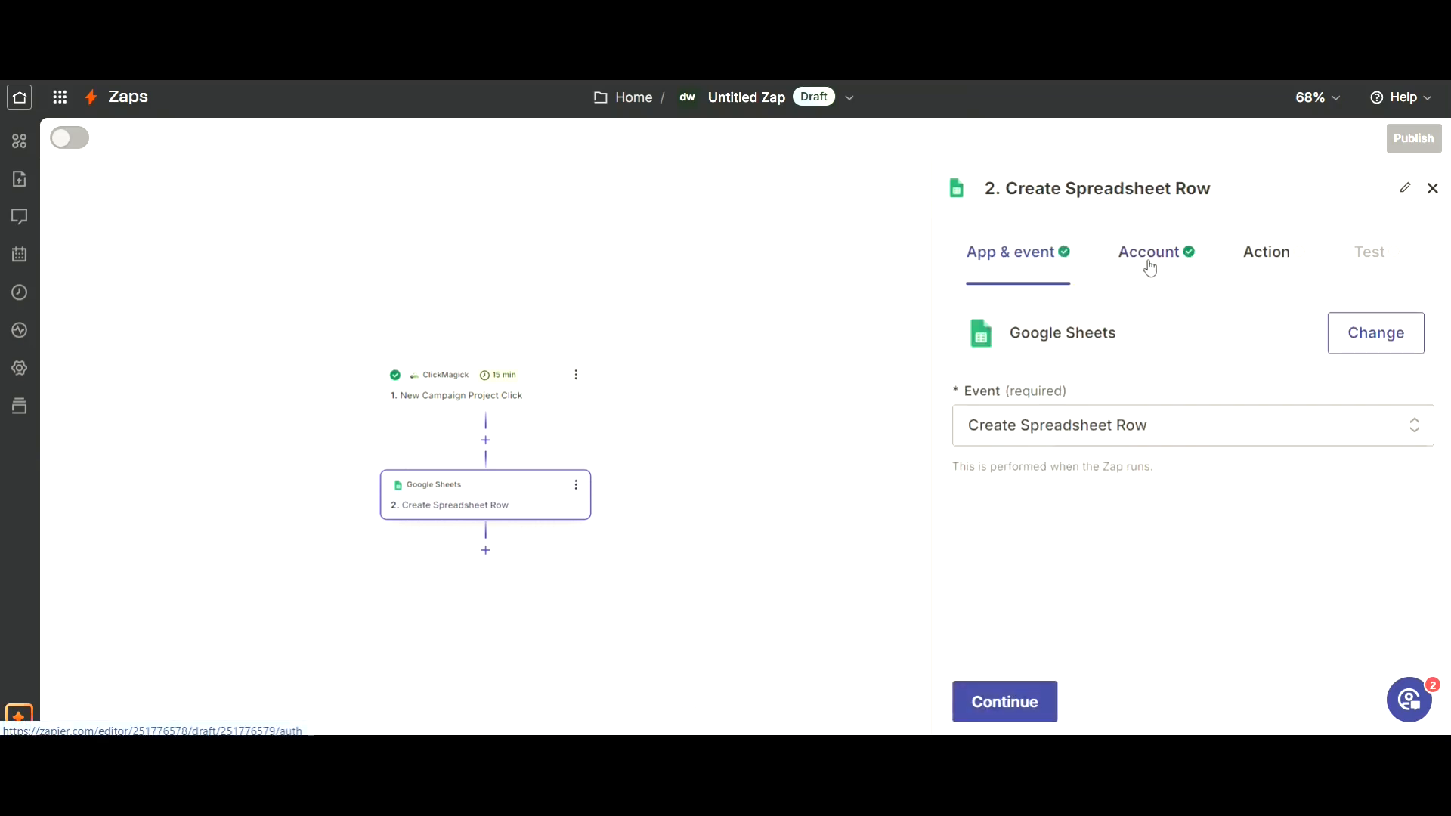
pyautogui.click(1150, 268)
# Choose the Stuff spreadsheet and its CM worksheet as the destination for the new row.
pyautogui.click(1271, 258)
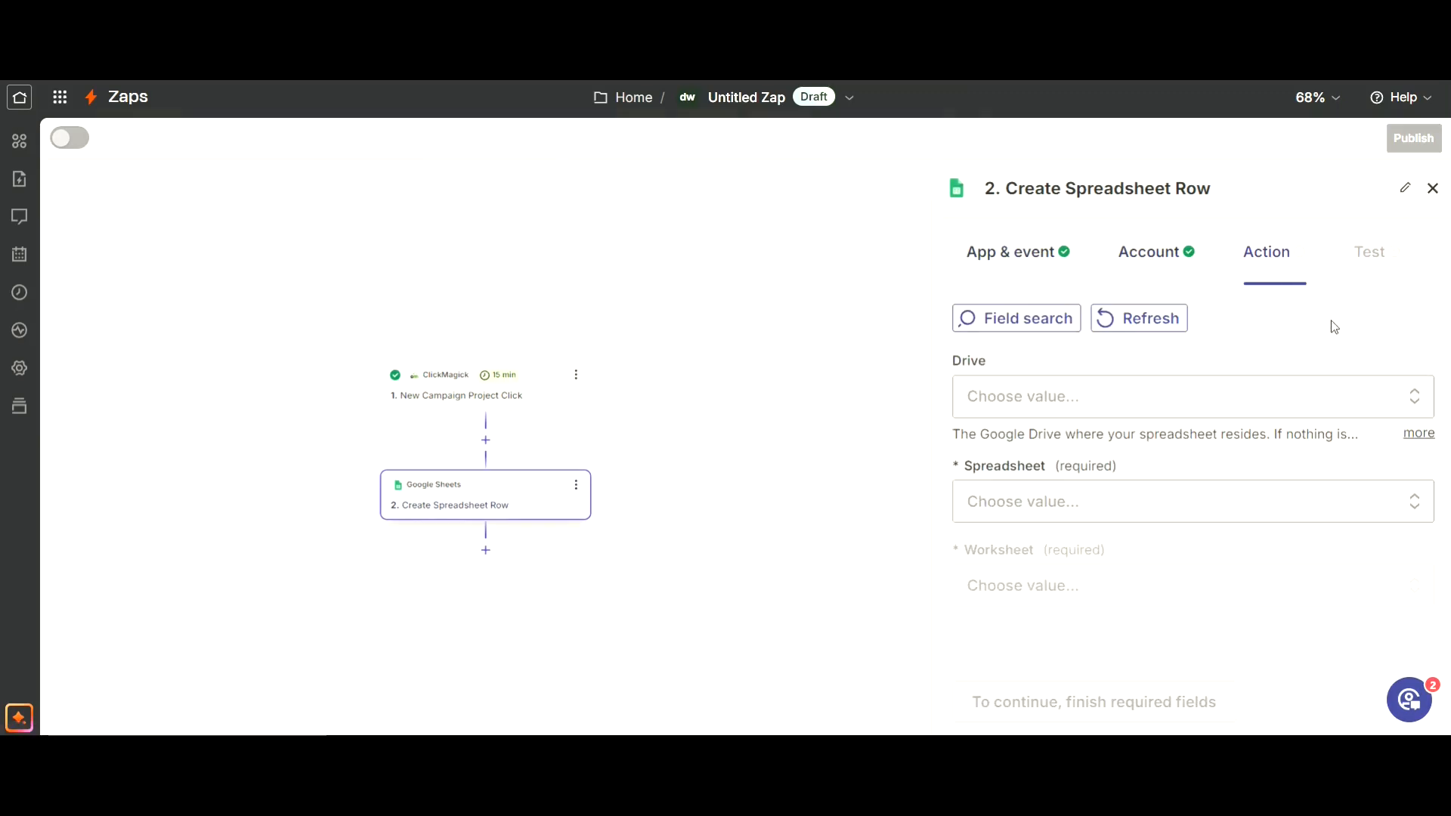
pyautogui.click(1125, 506)
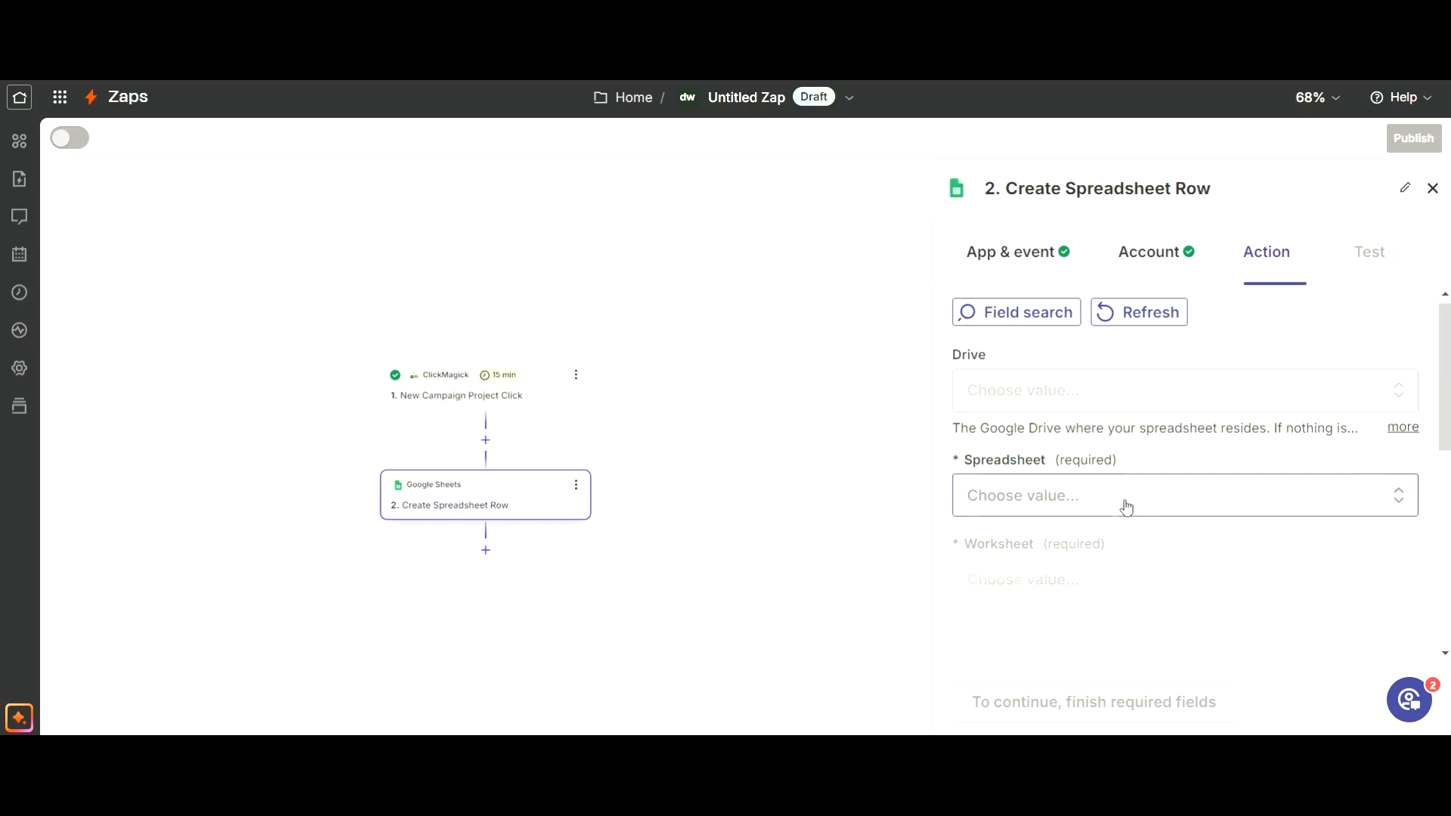
pyautogui.moveTo(1448, 426); pyautogui.dragTo(1450, 515)
pyautogui.click(996, 589)
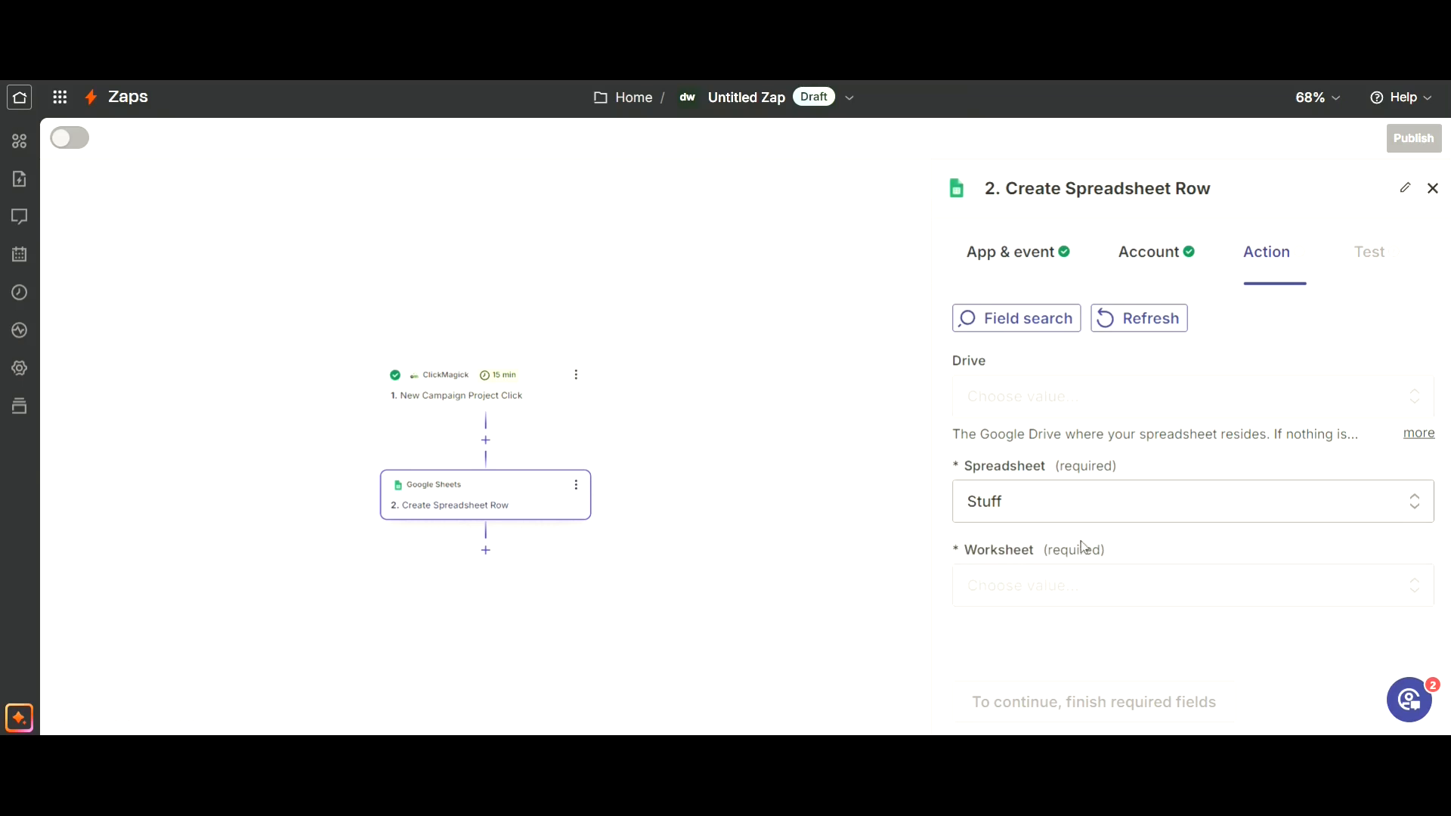
pyautogui.click(1079, 586)
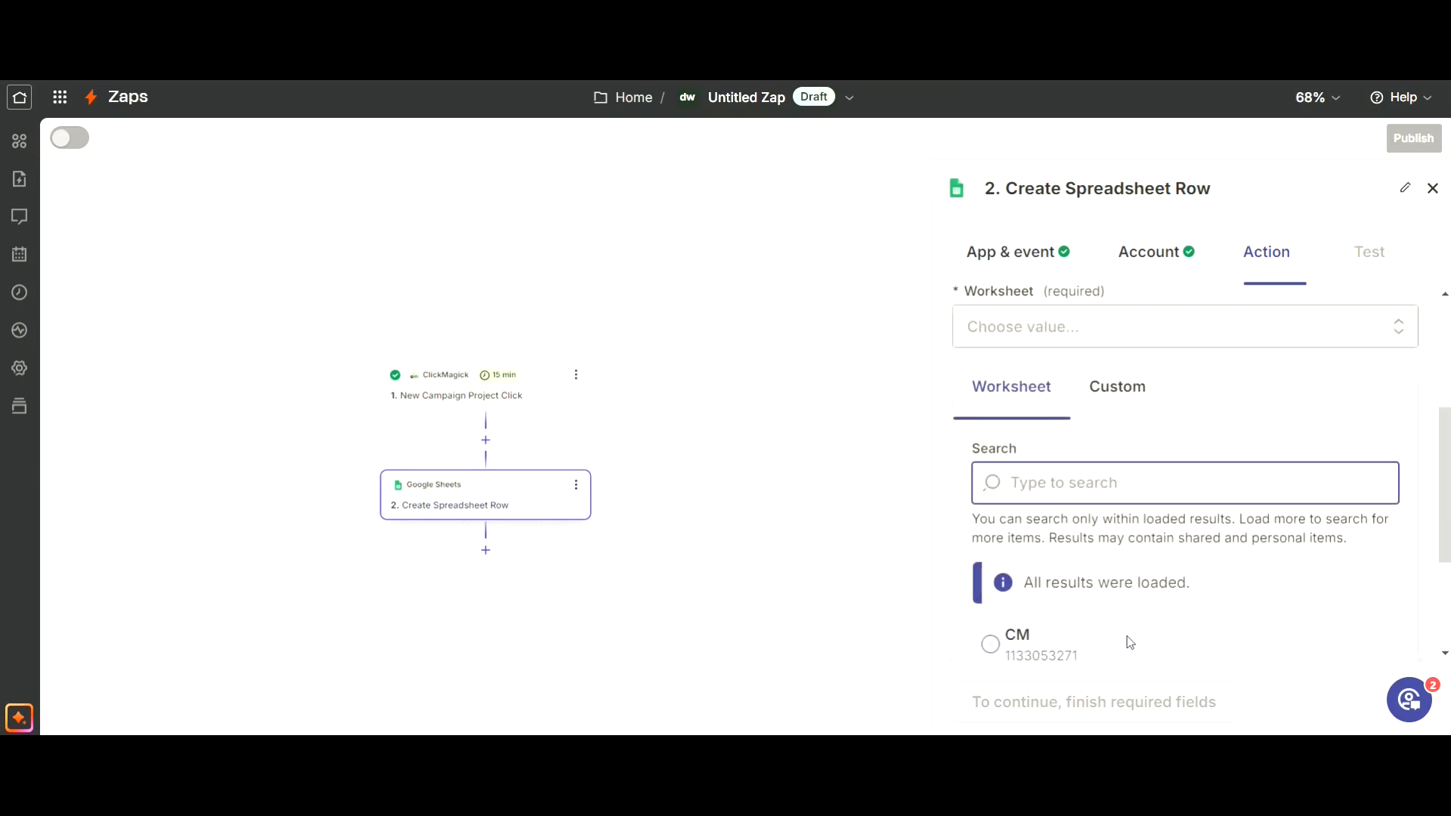
pyautogui.click(997, 646)
# Map the trigger's Timestamp value to the worksheet's Timestamp field.
pyautogui.moveTo(1444, 477); pyautogui.dragTo(1444, 603)
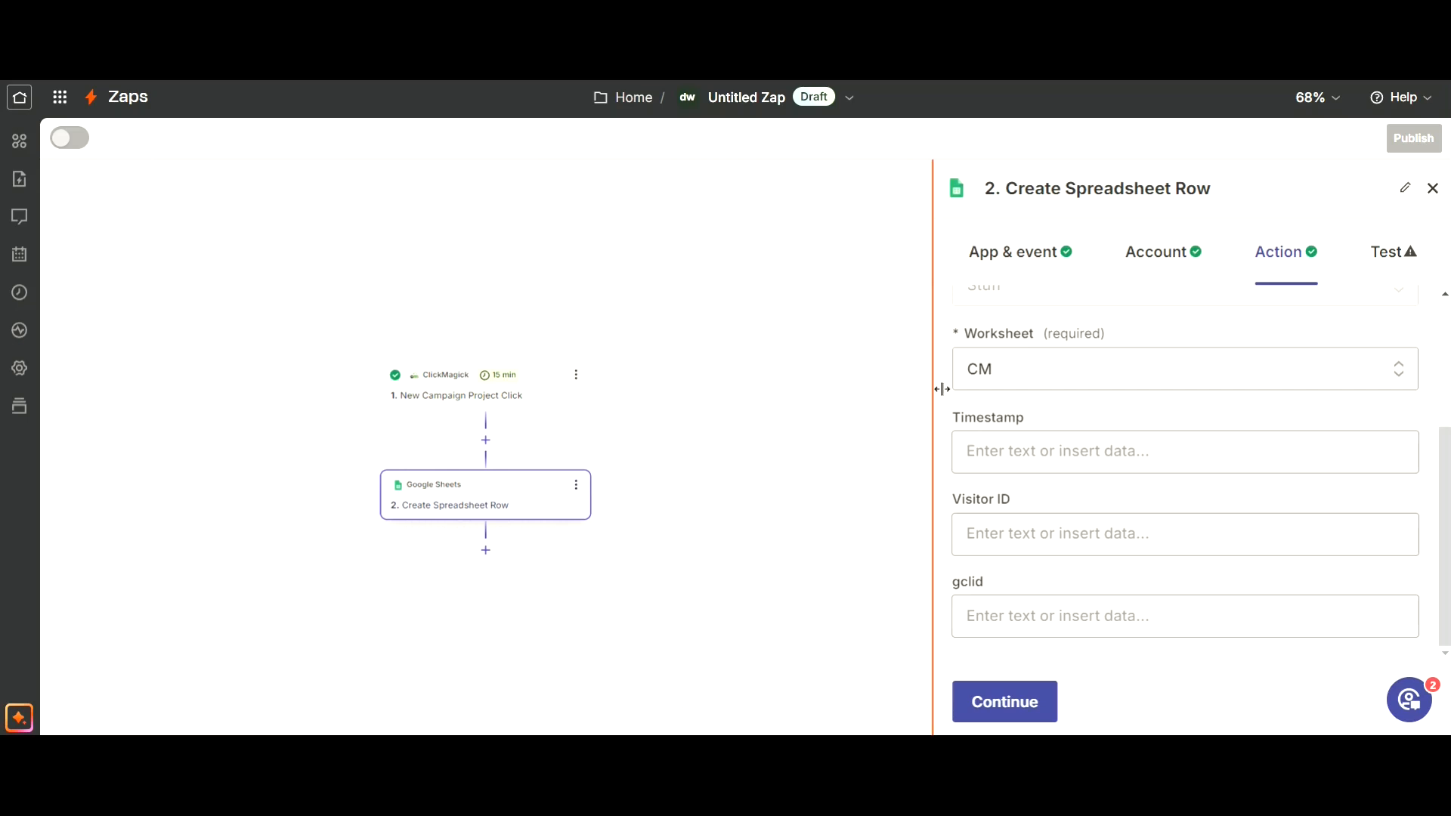
pyautogui.click(1051, 455)
pyautogui.scroll(-3, 1392, 514)
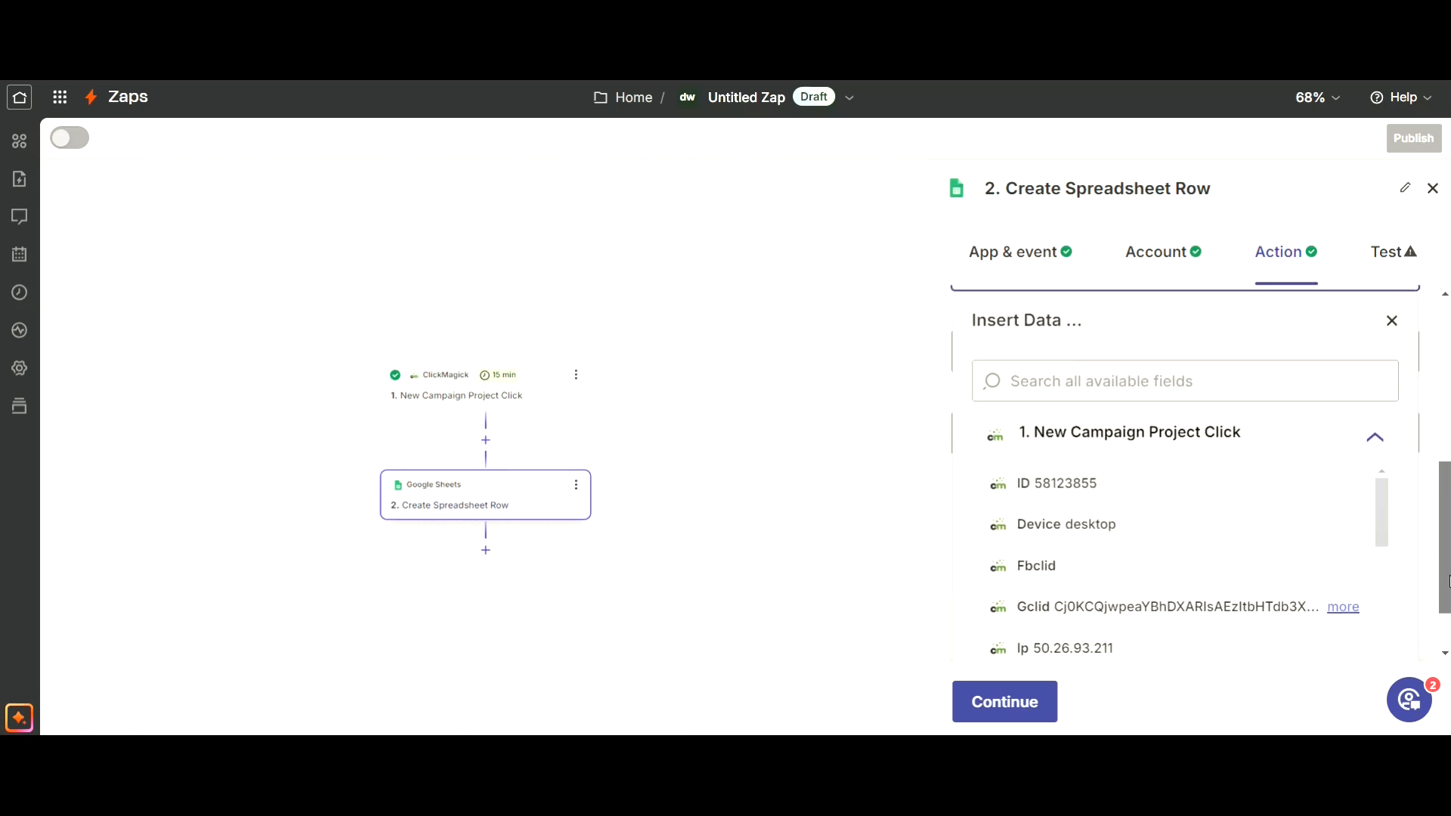
pyautogui.moveTo(1376, 466); pyautogui.dragTo(1380, 592)
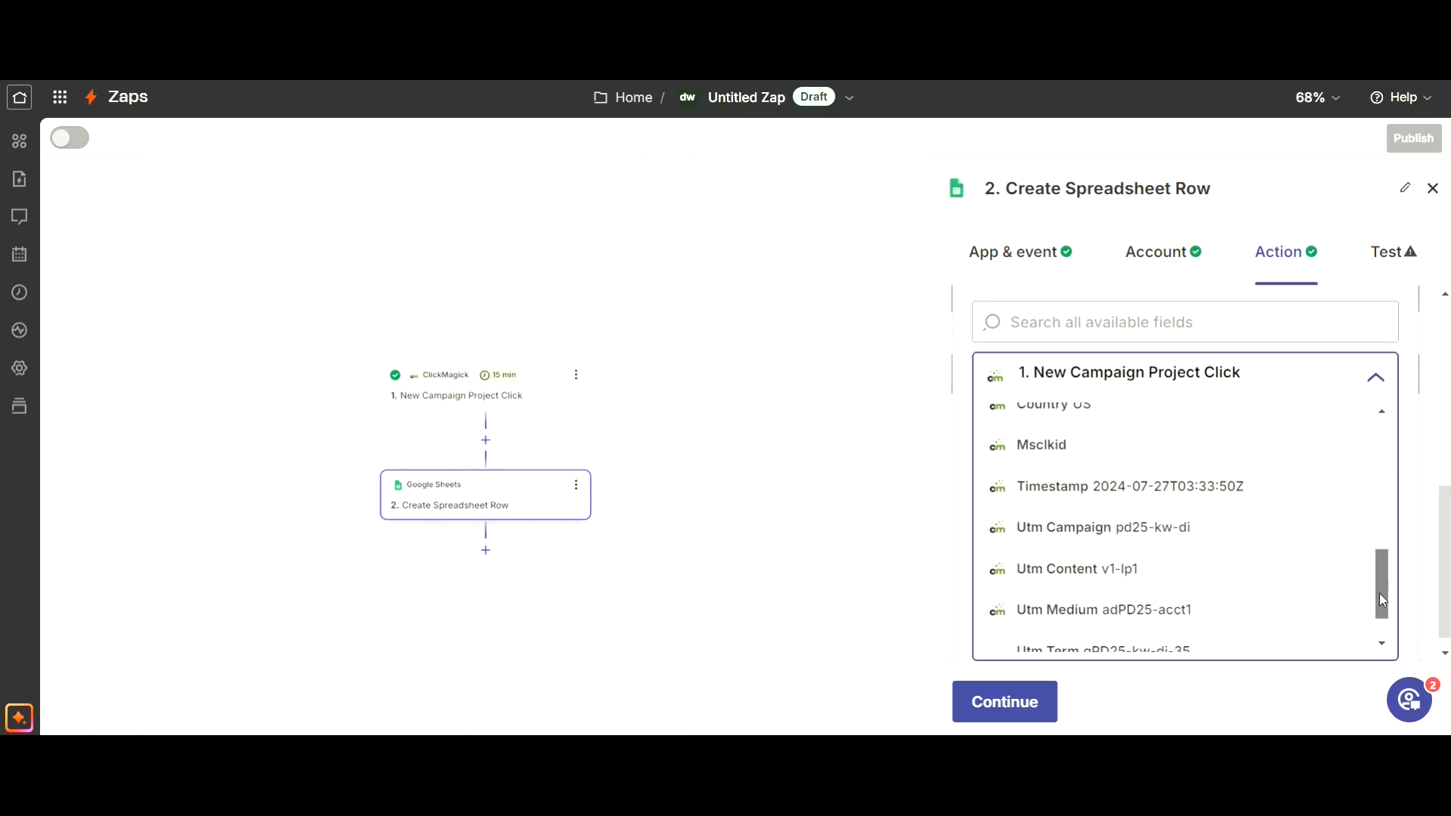
pyautogui.click(1186, 486)
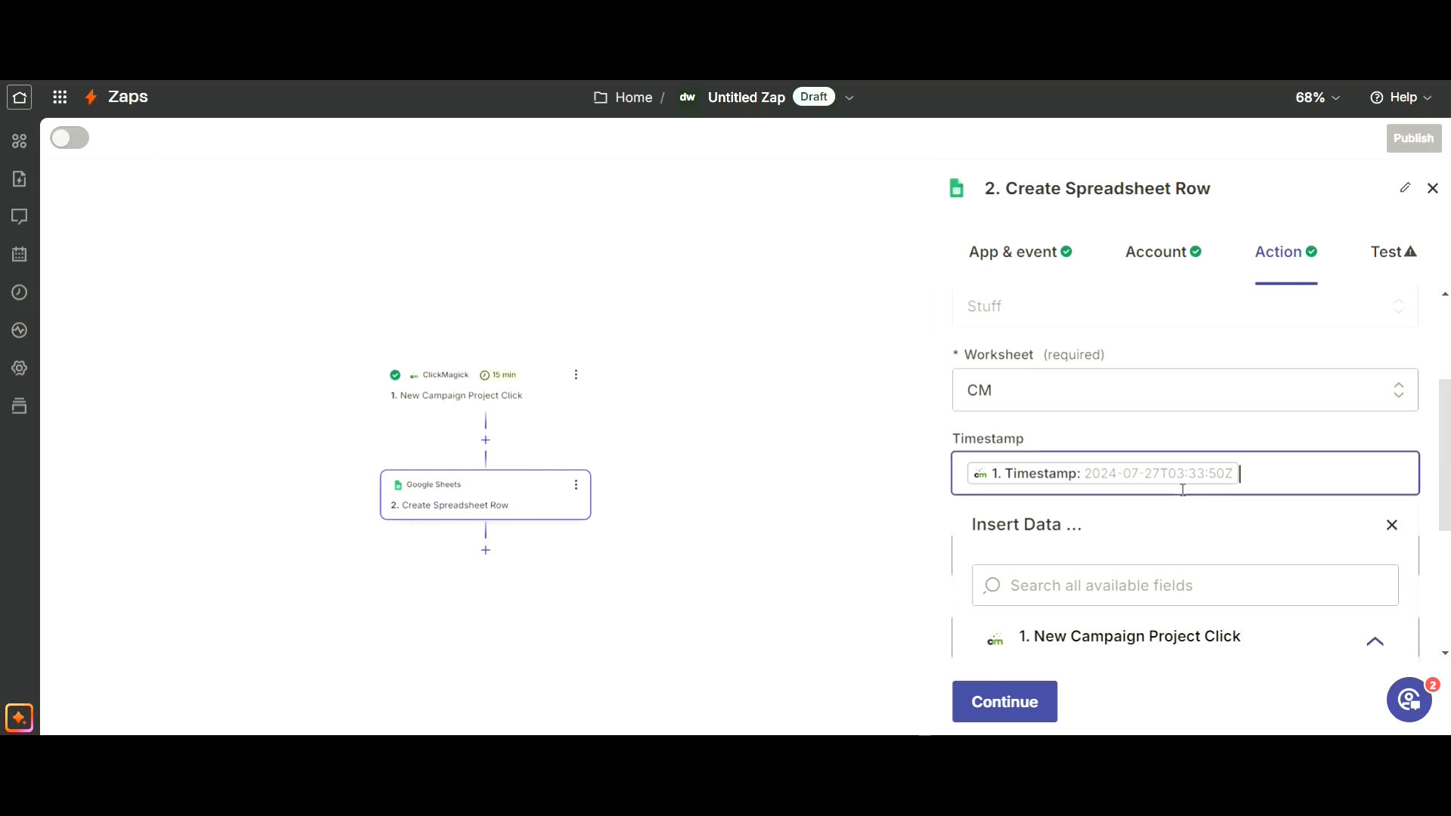
pyautogui.click(1392, 525)
# Map the trigger's Visitor Id value to the worksheet's Visitor ID field.
pyautogui.click(1078, 558)
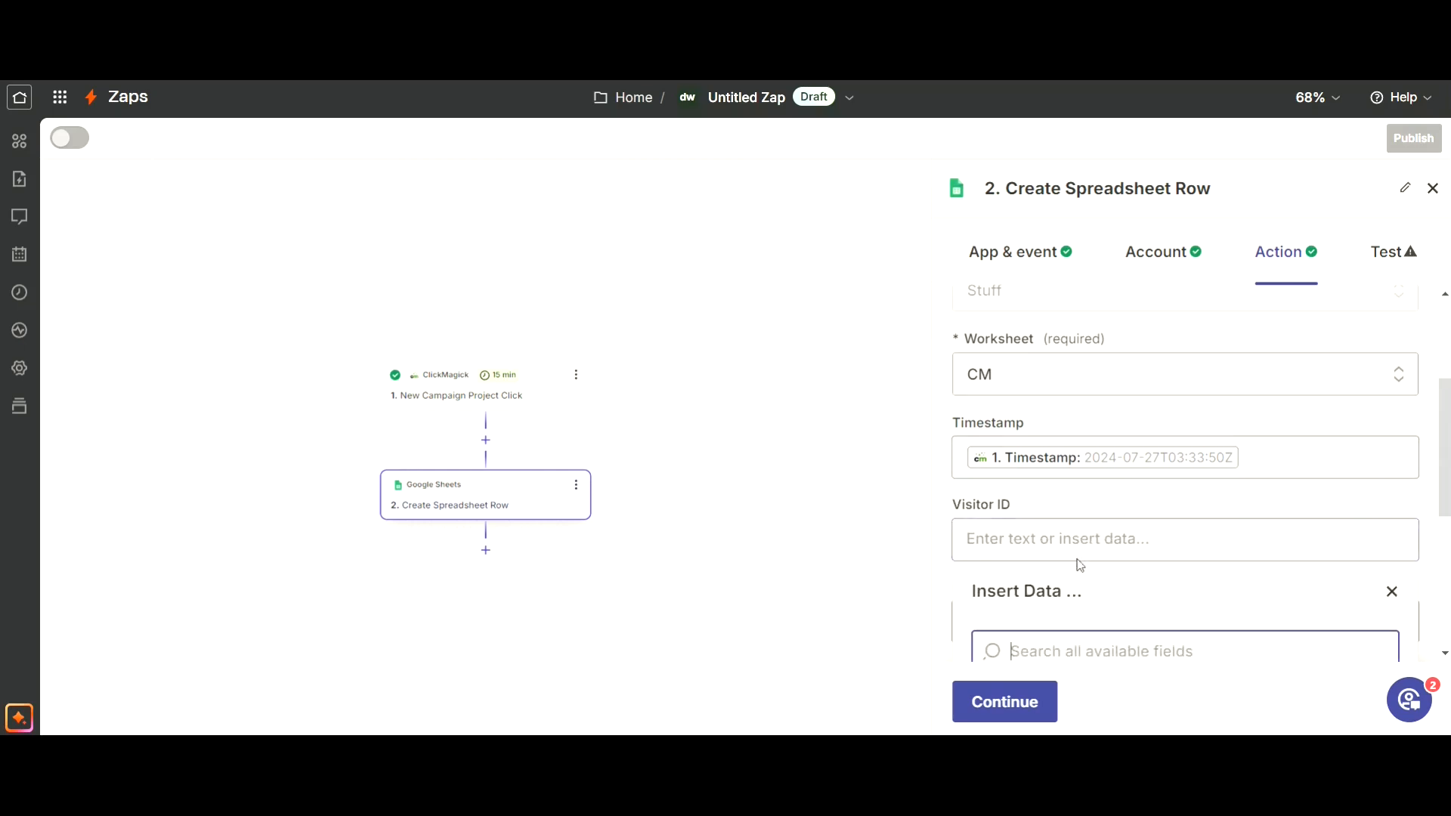
pyautogui.scroll(-3, 1448, 616)
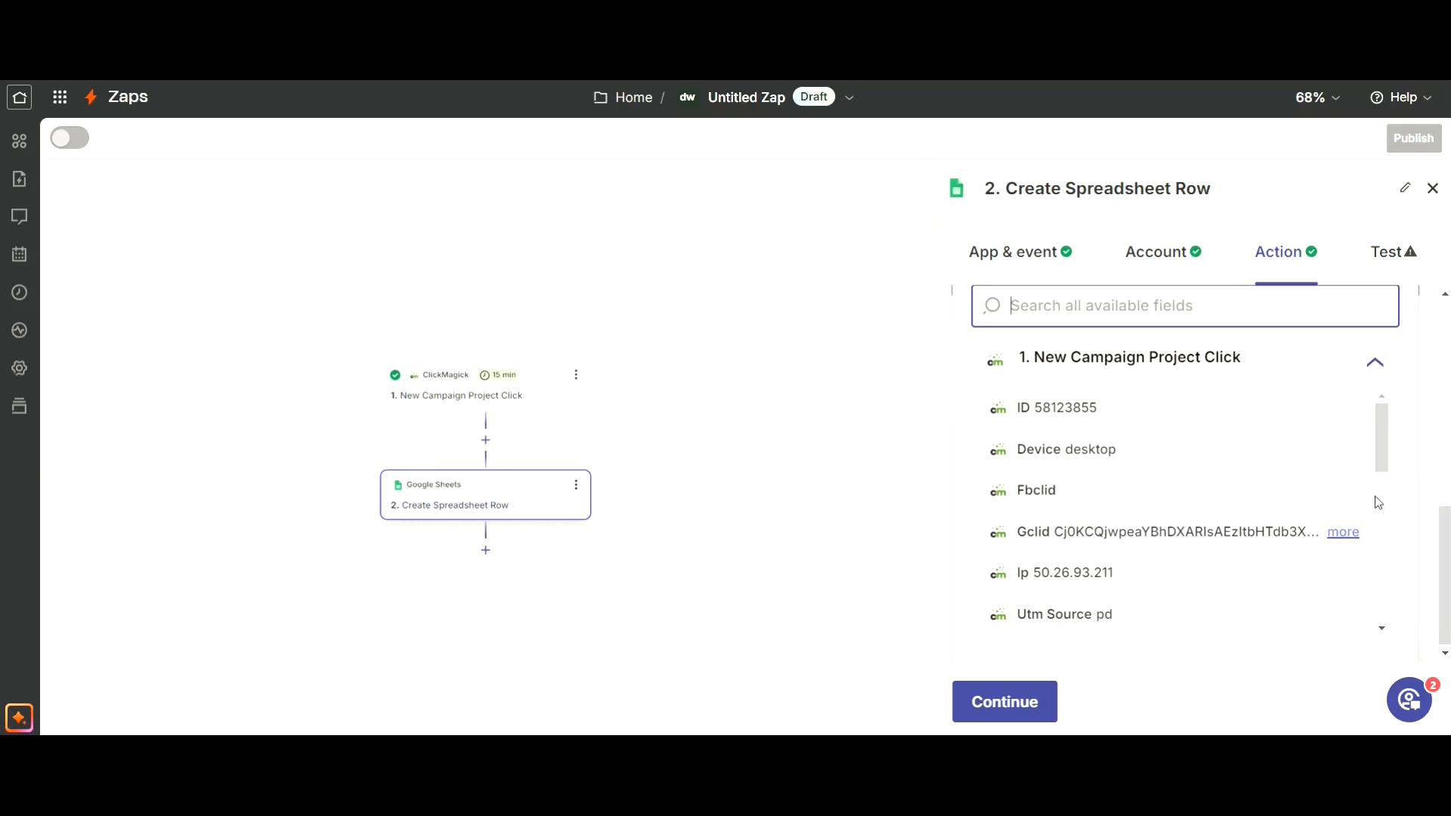
pyautogui.moveTo(1380, 464); pyautogui.dragTo(1376, 613)
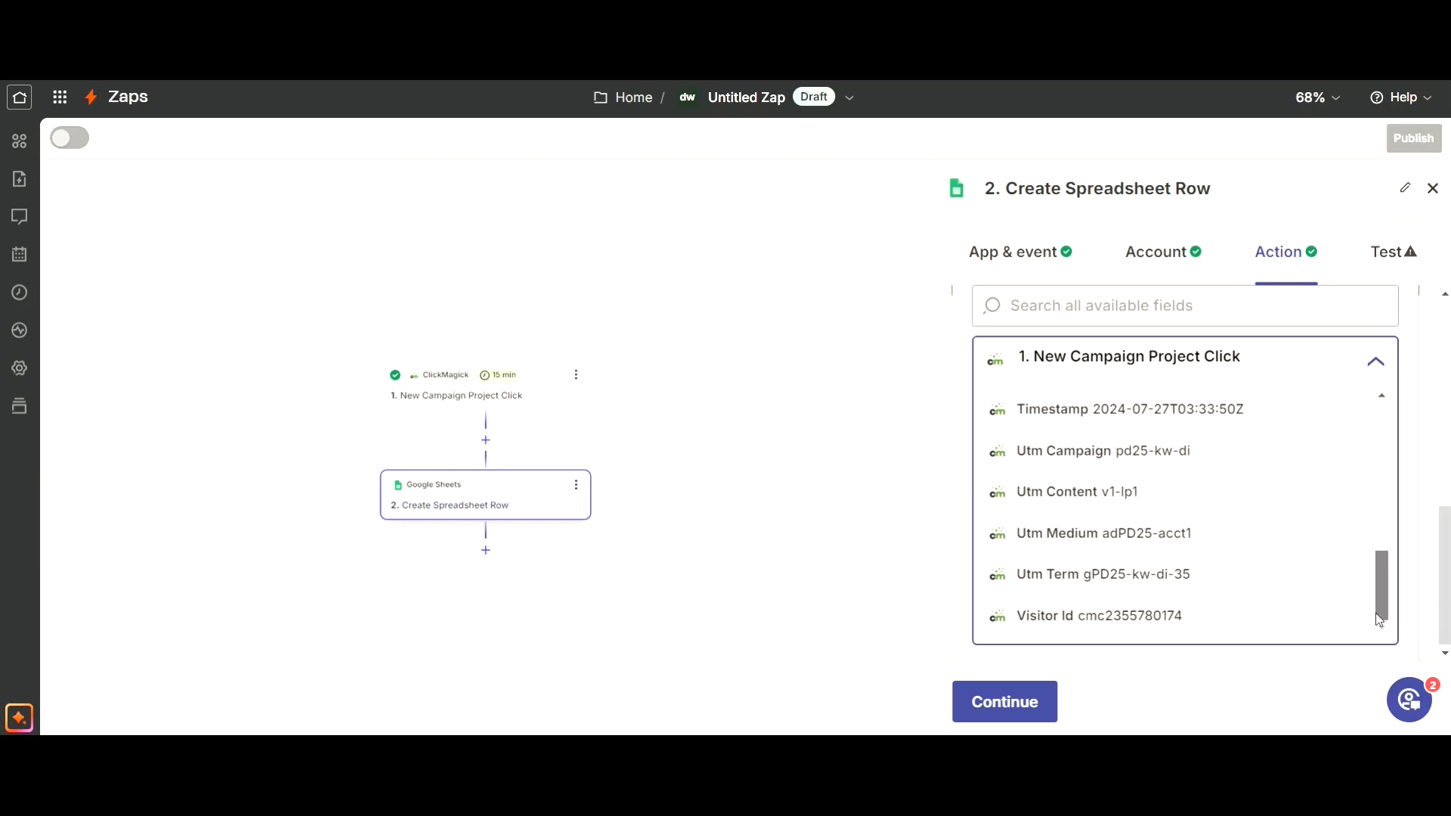
pyautogui.click(1170, 618)
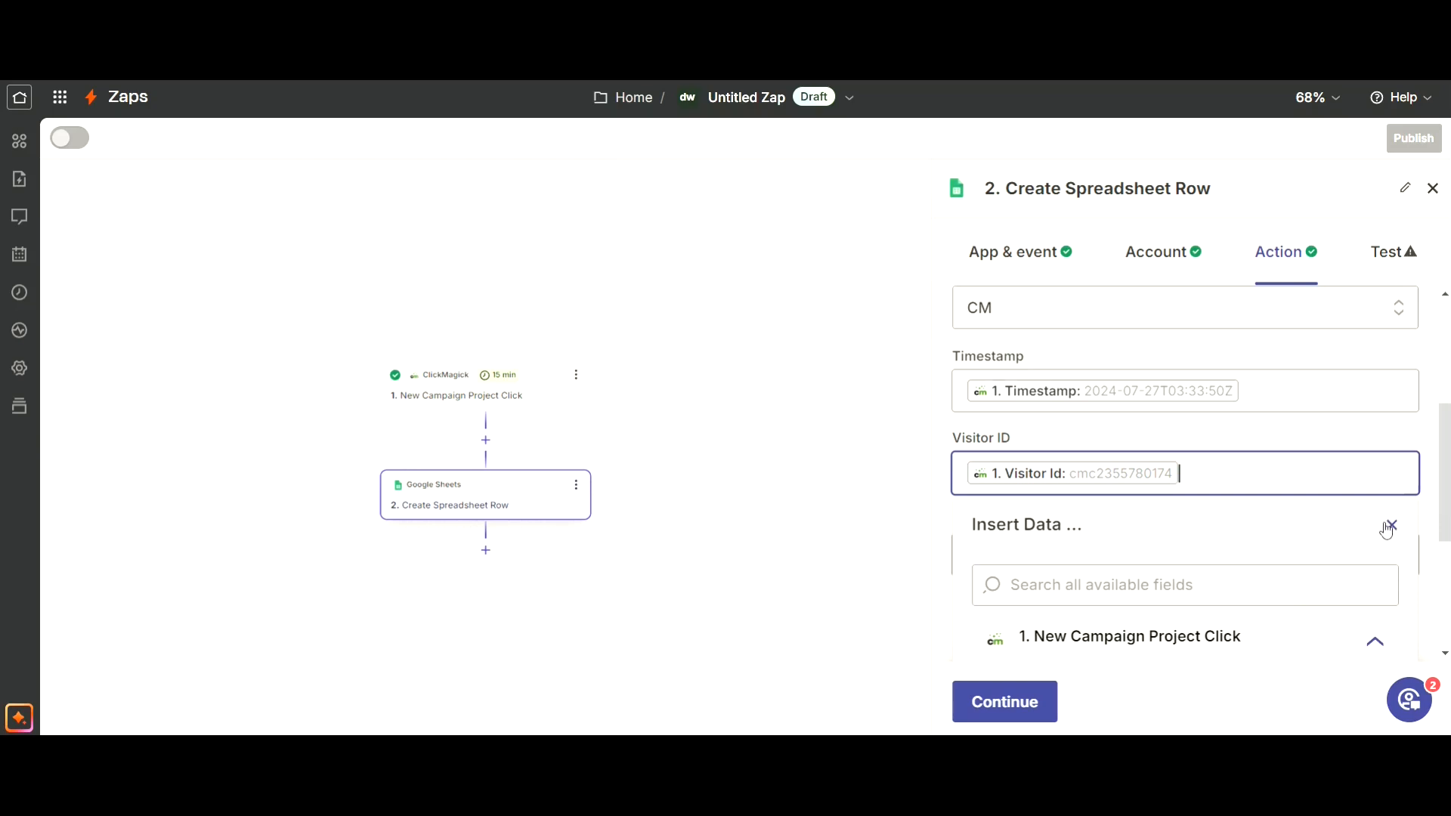
pyautogui.click(1390, 526)
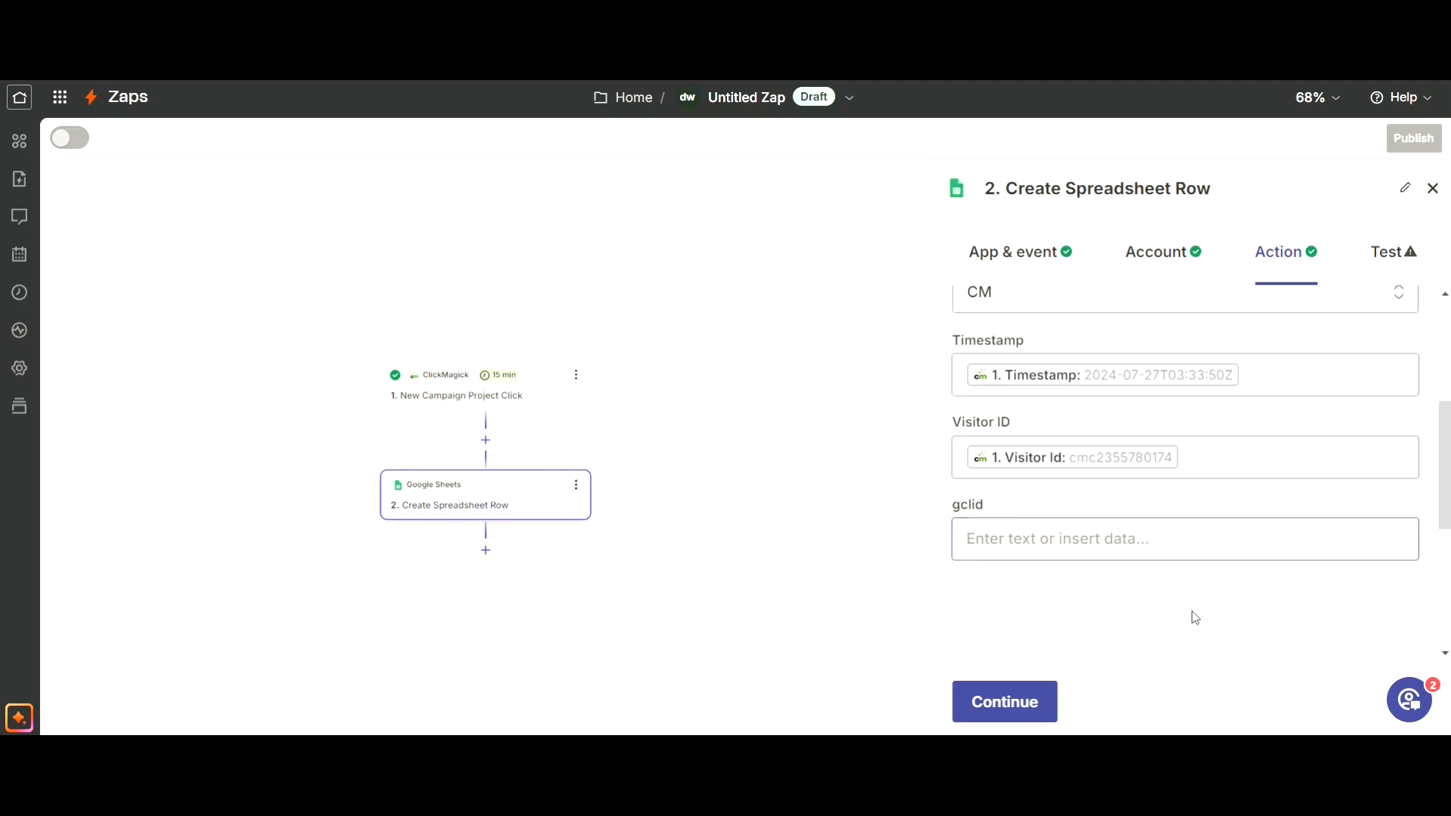
# Map the trigger's Gclid value to the worksheet's gclid field.
pyautogui.click(1191, 615)
pyautogui.scroll(-3, 1447, 578)
pyautogui.scroll(-2, 1447, 578)
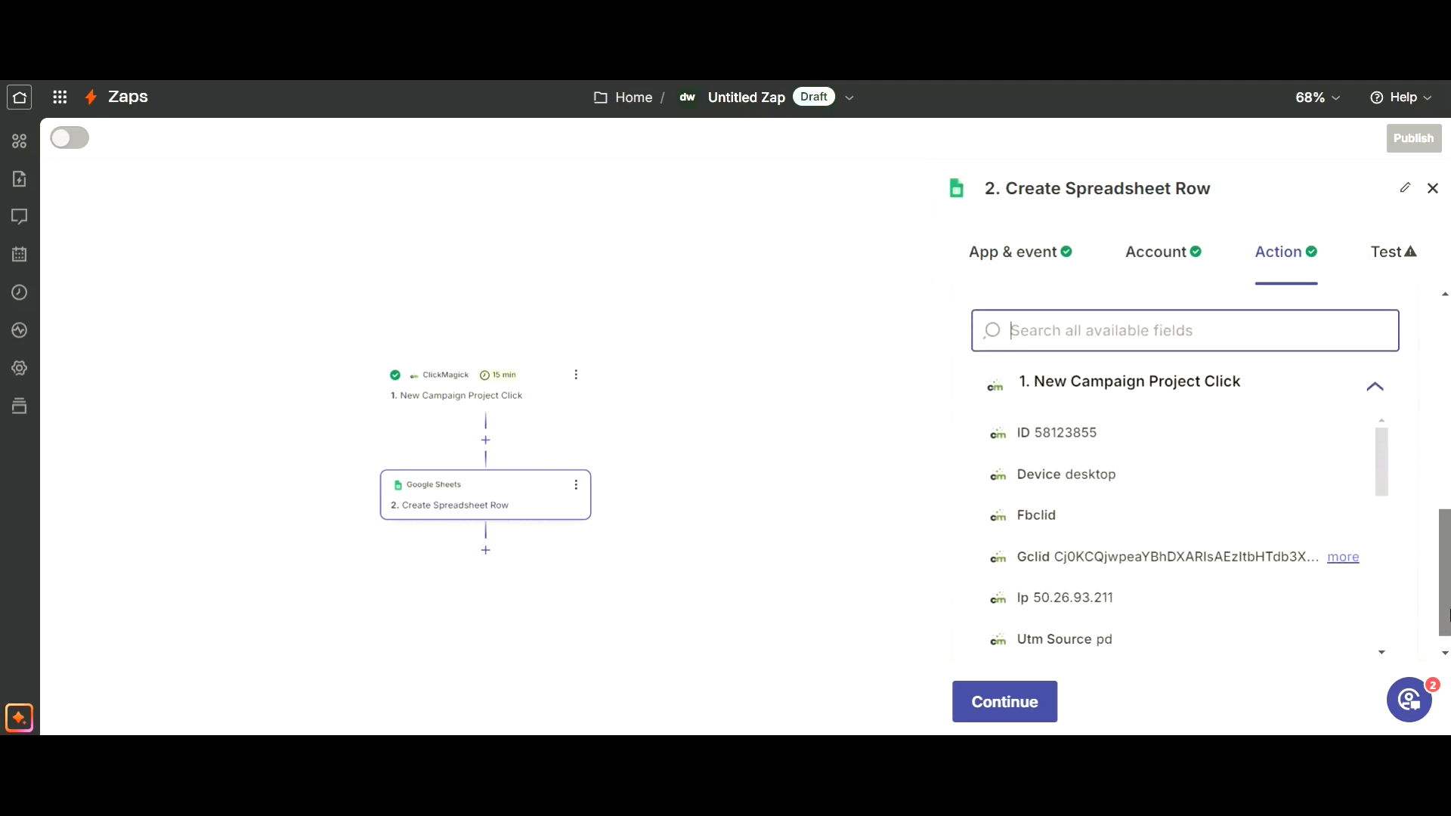
pyautogui.click(1244, 560)
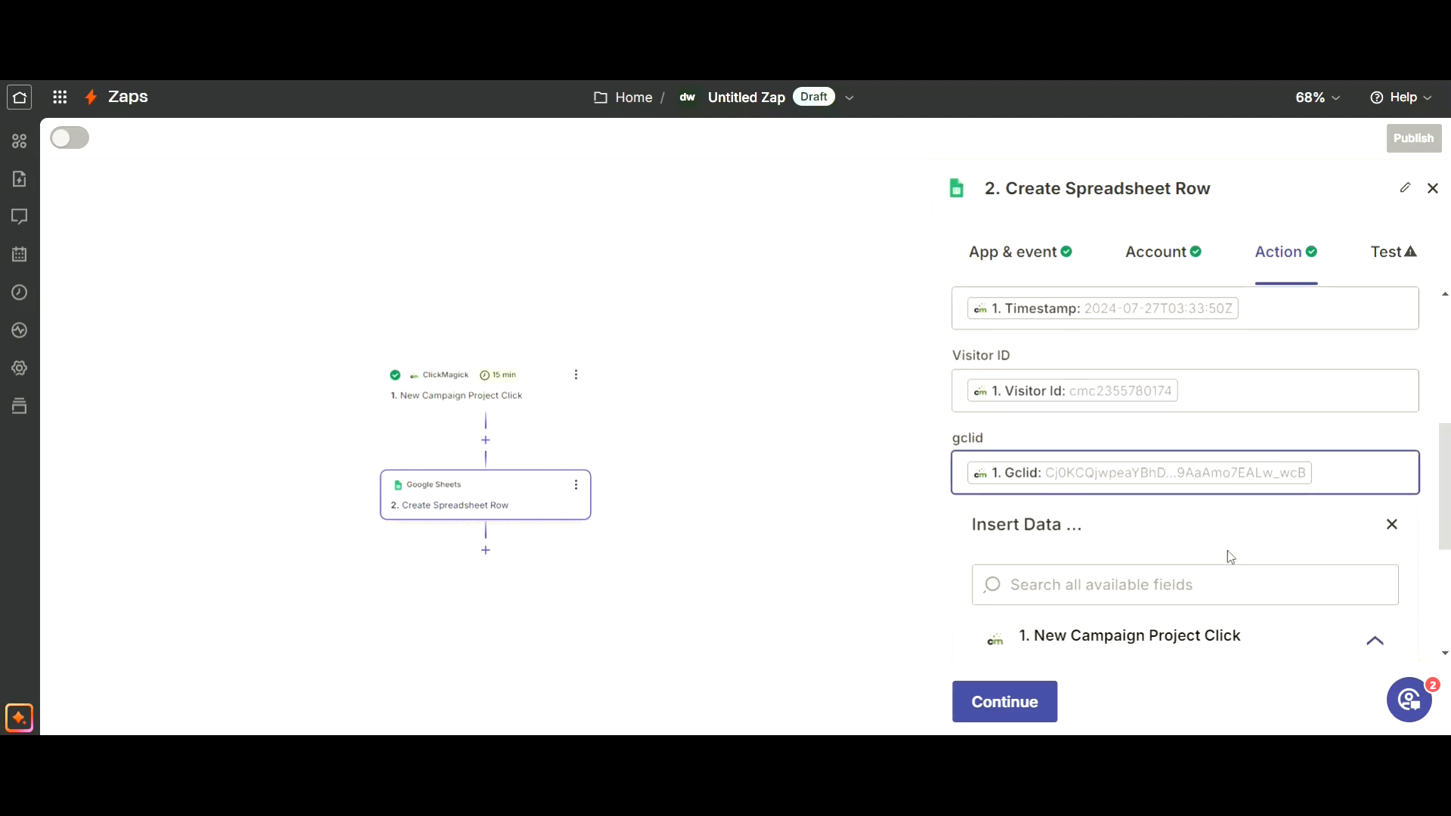
pyautogui.click(1391, 525)
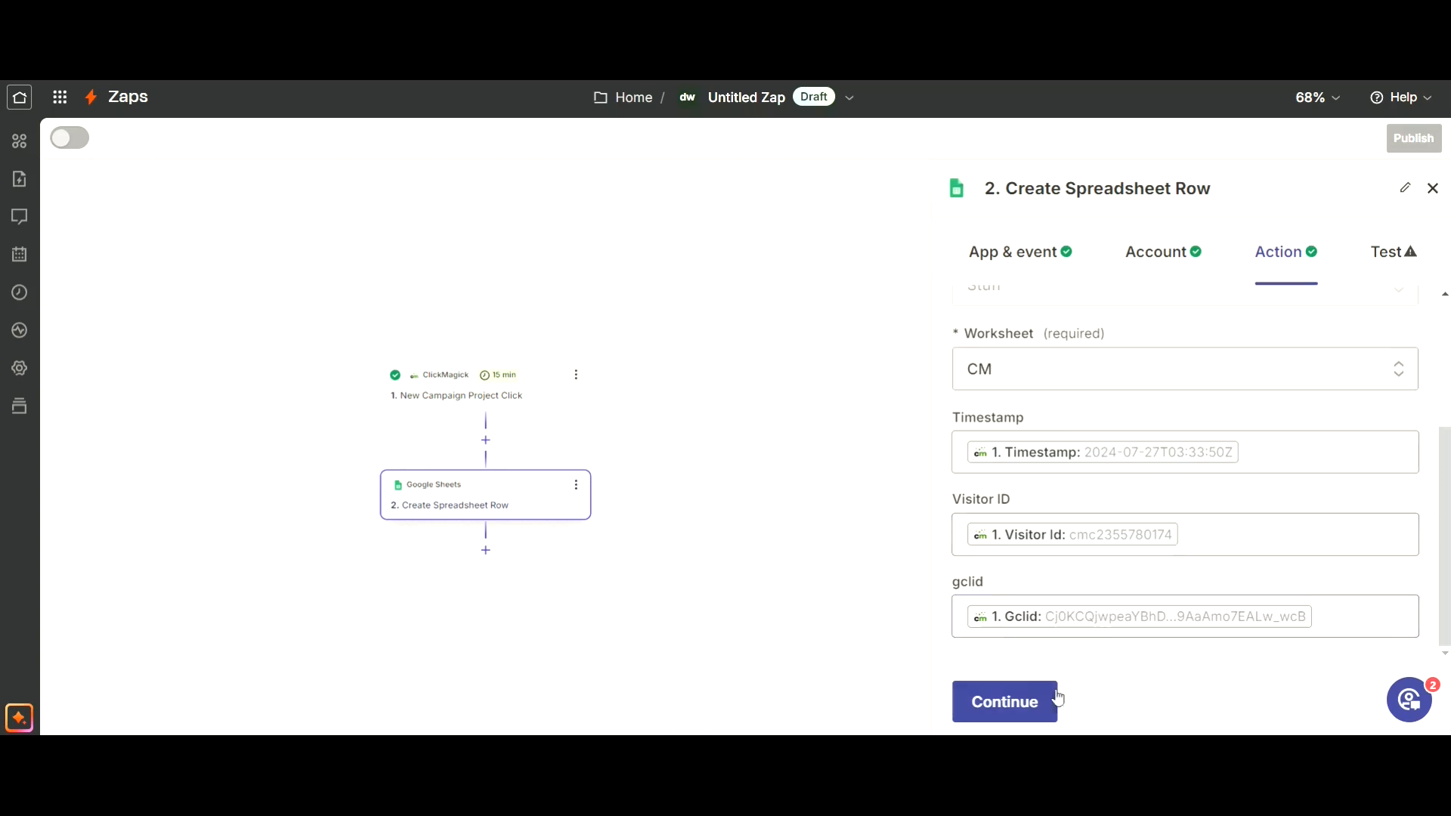
# Test the Create Spreadsheet Row step and switch to the Stuff spreadsheet in Google Sheets to check the new row.
pyautogui.click(1023, 701)
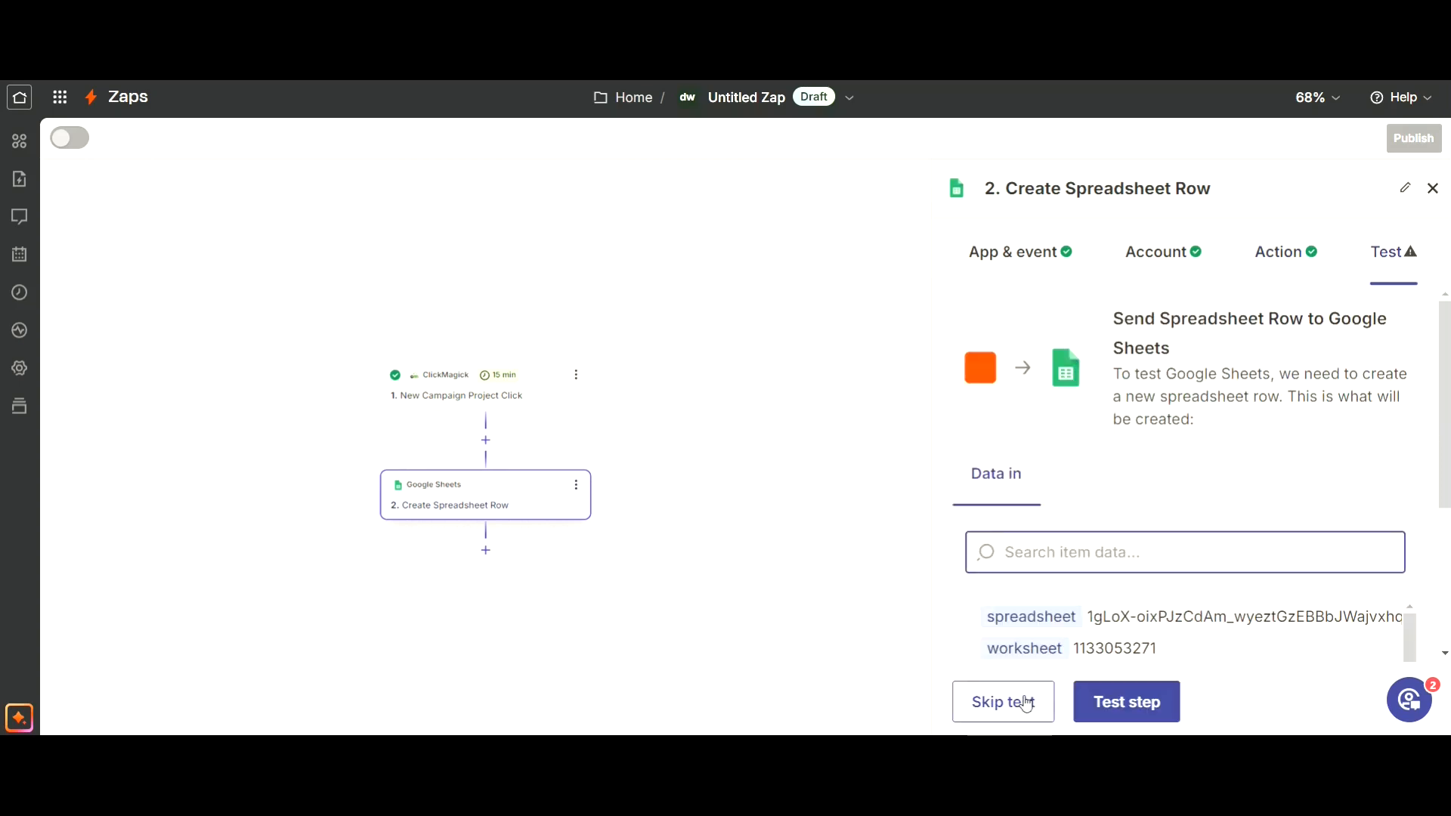
pyautogui.click(1117, 708)
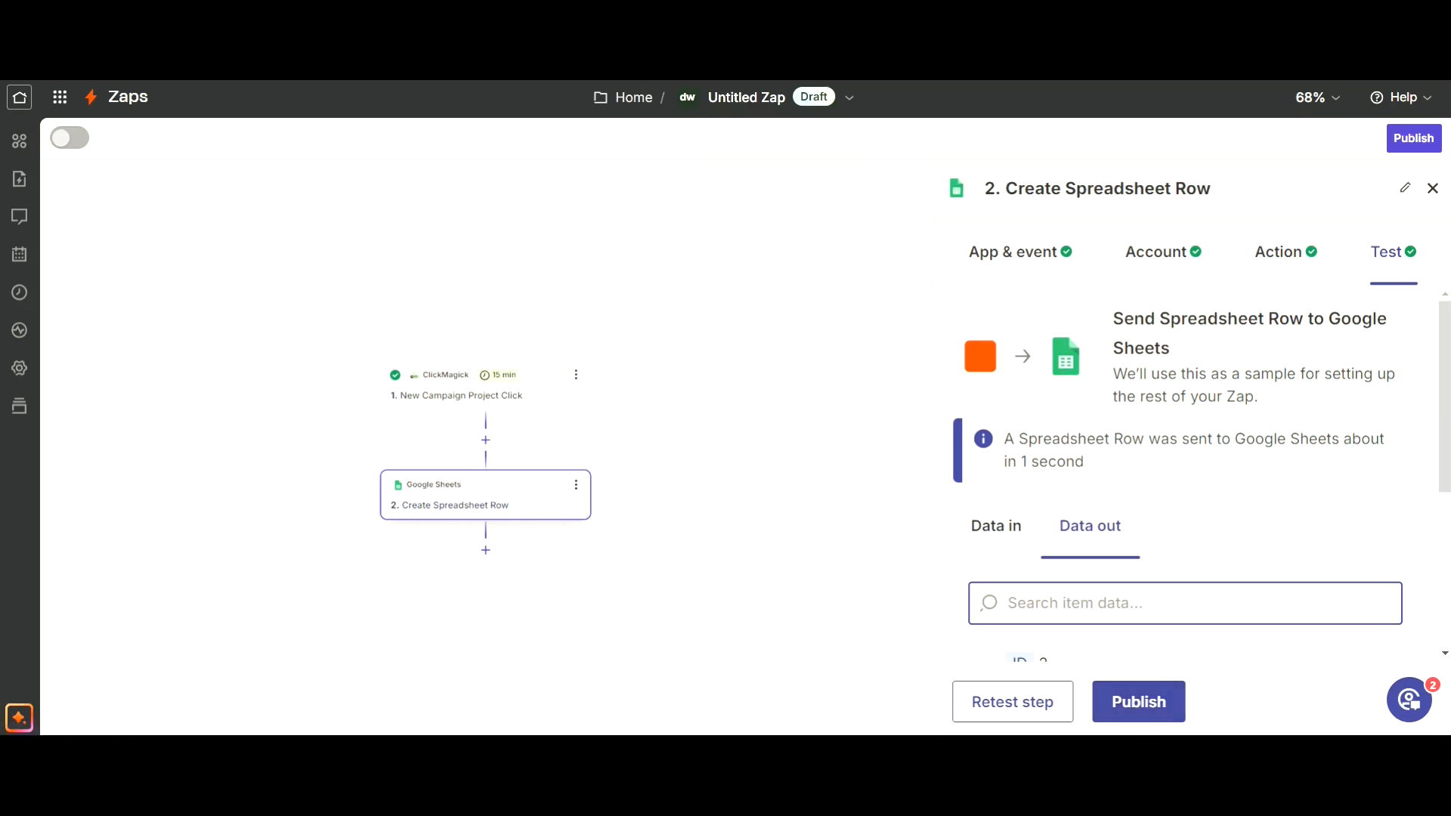
pyautogui.click(317, 23)
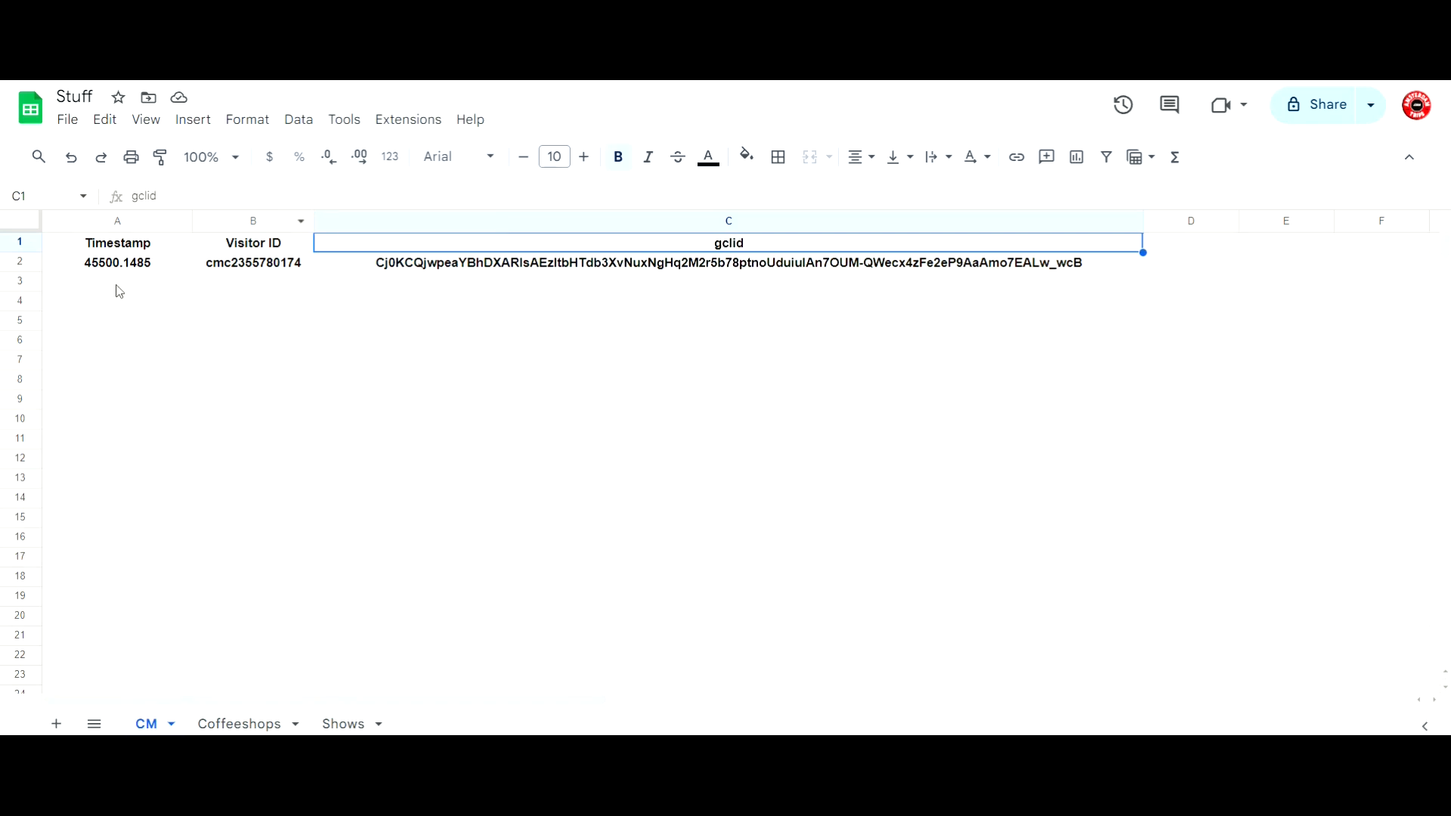
# Select row 2 of the CM worksheet to check its timestamp, visitor ID and gclid values.
pyautogui.click(29, 264)
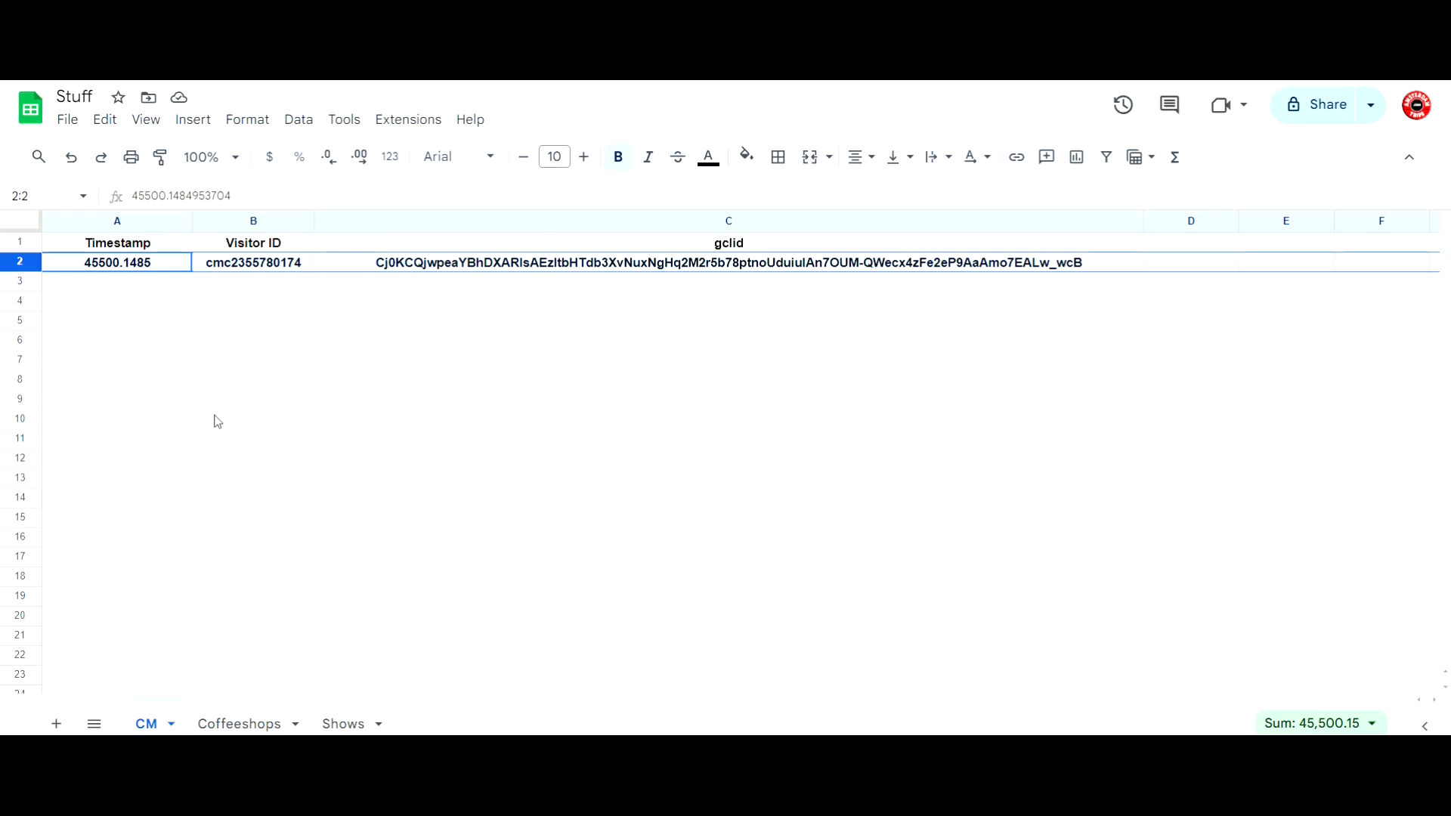
pyautogui.click(153, 288)
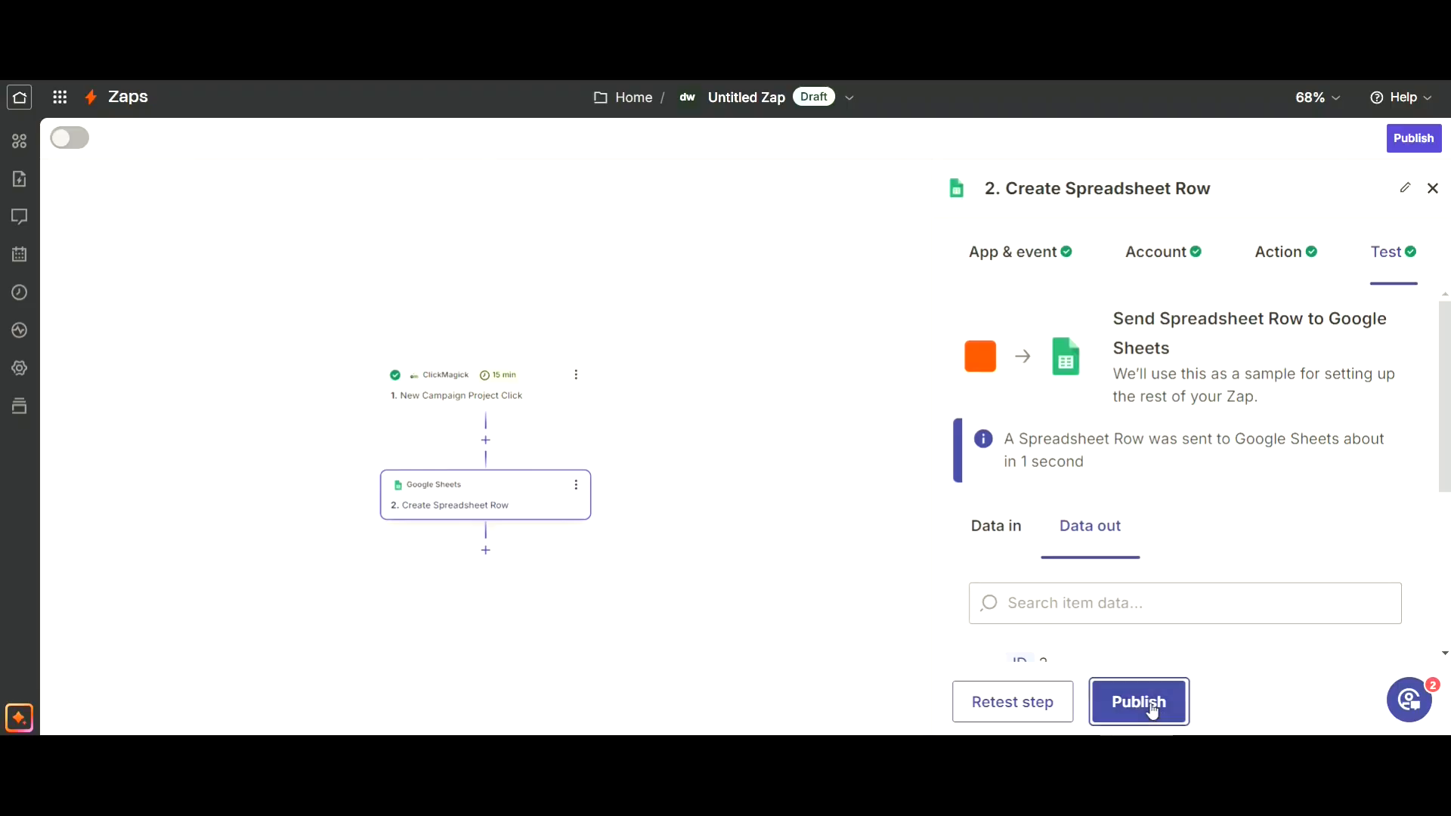
# Return to the Zap editor in Zapier, publish the Zap and zoom its canvas to fit both steps.
pyautogui.click(1150, 704)
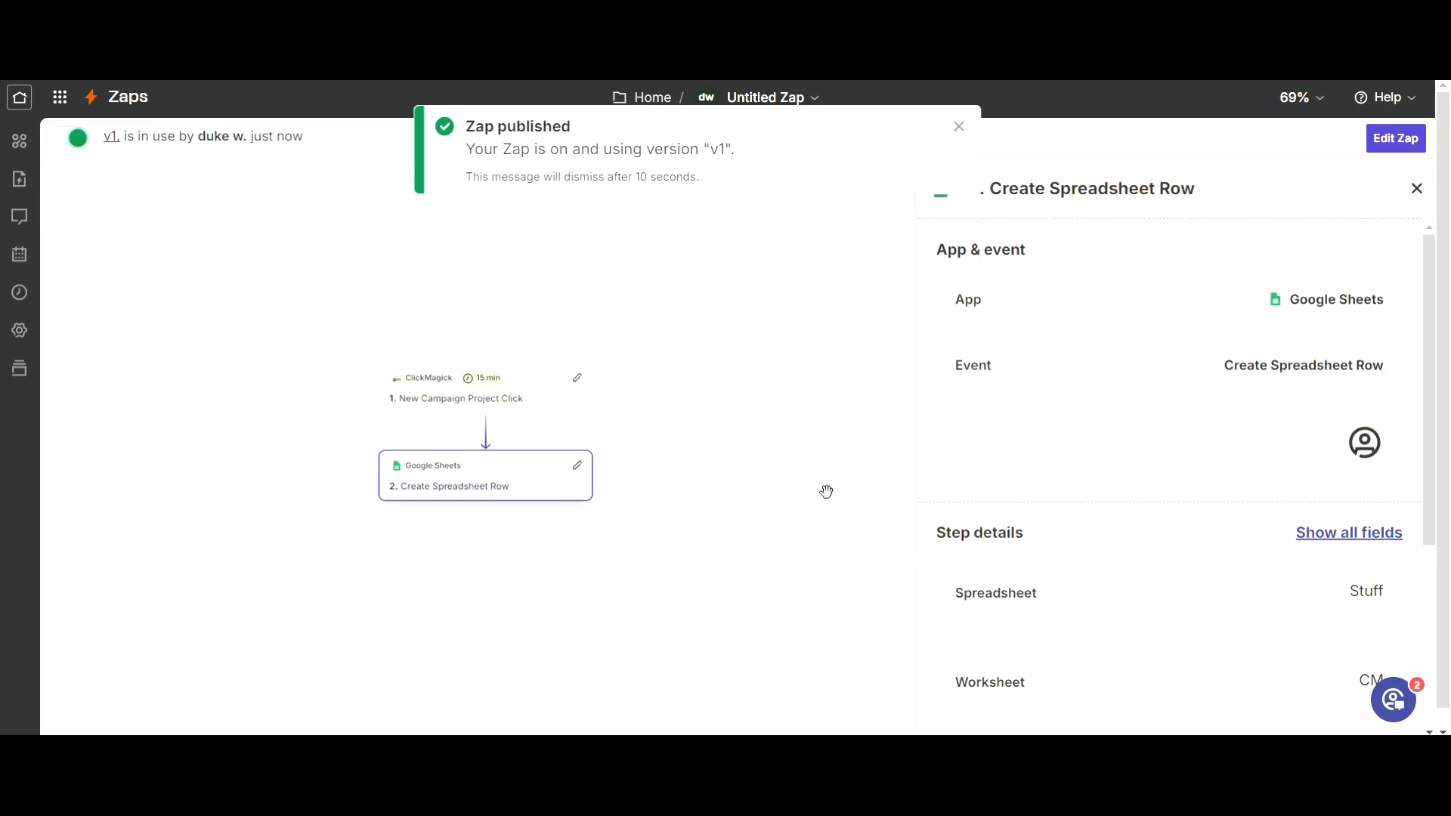
pyautogui.moveTo(776, 760)
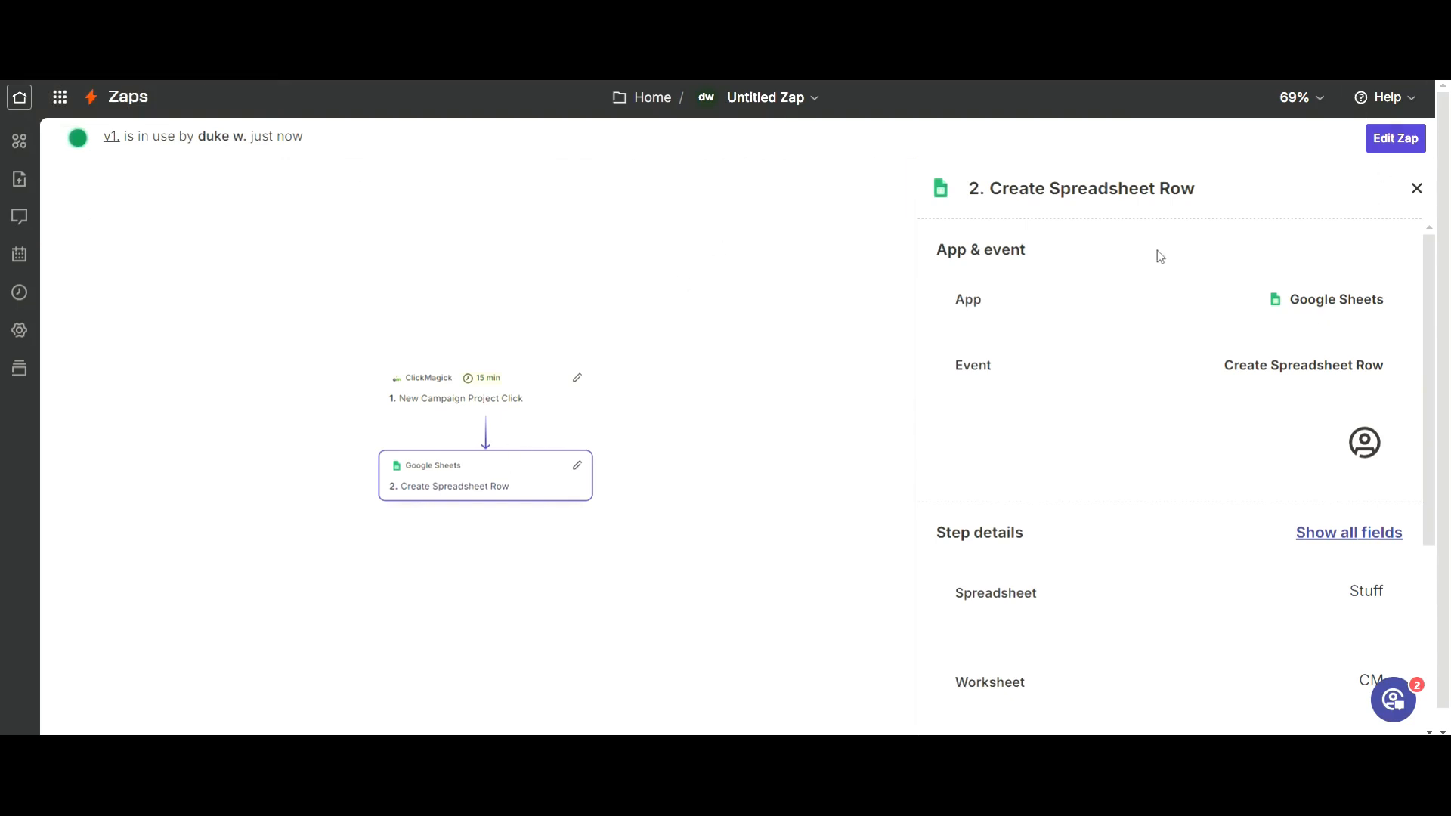
pyautogui.click(1319, 97)
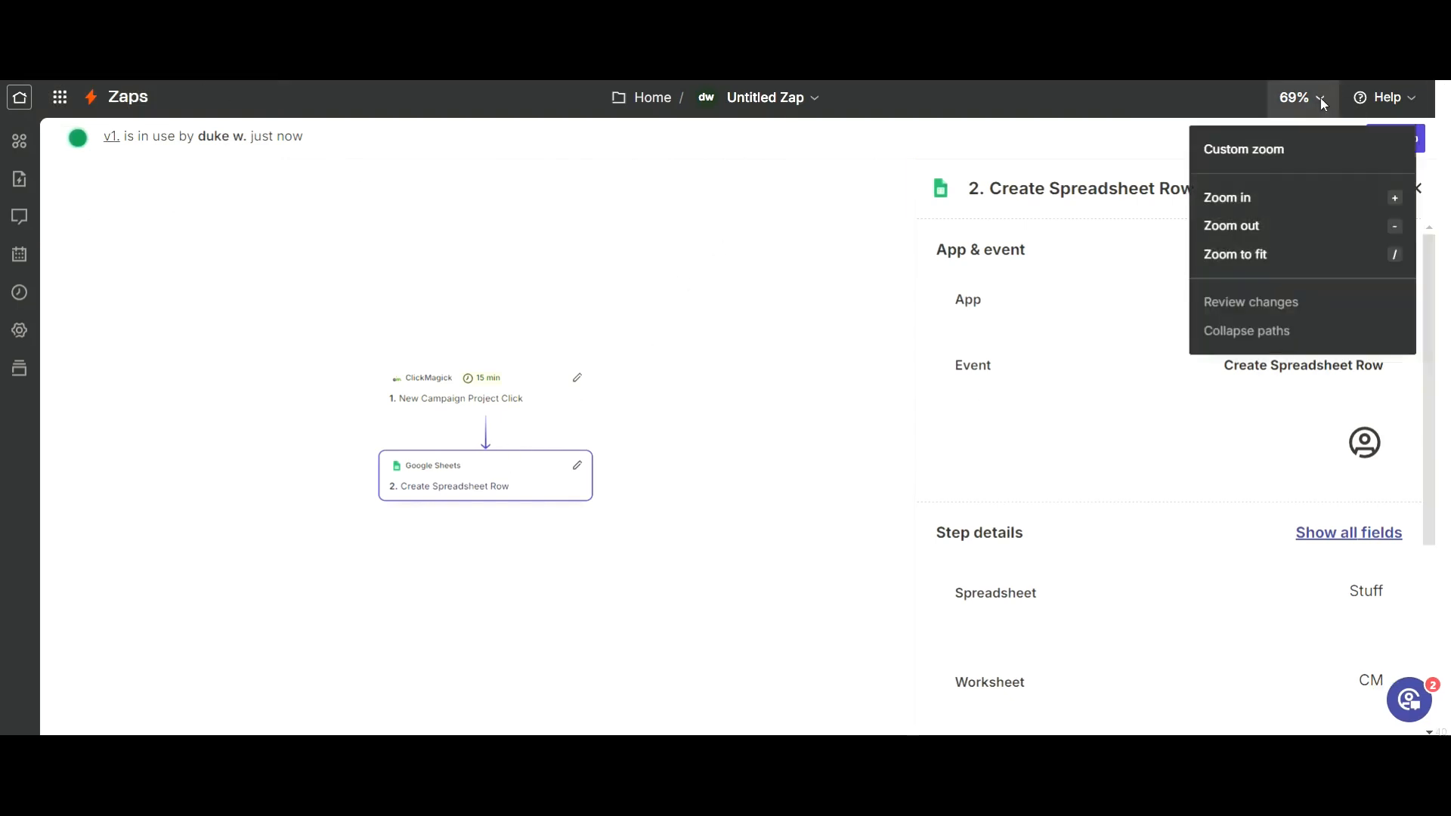
pyautogui.click(1250, 248)
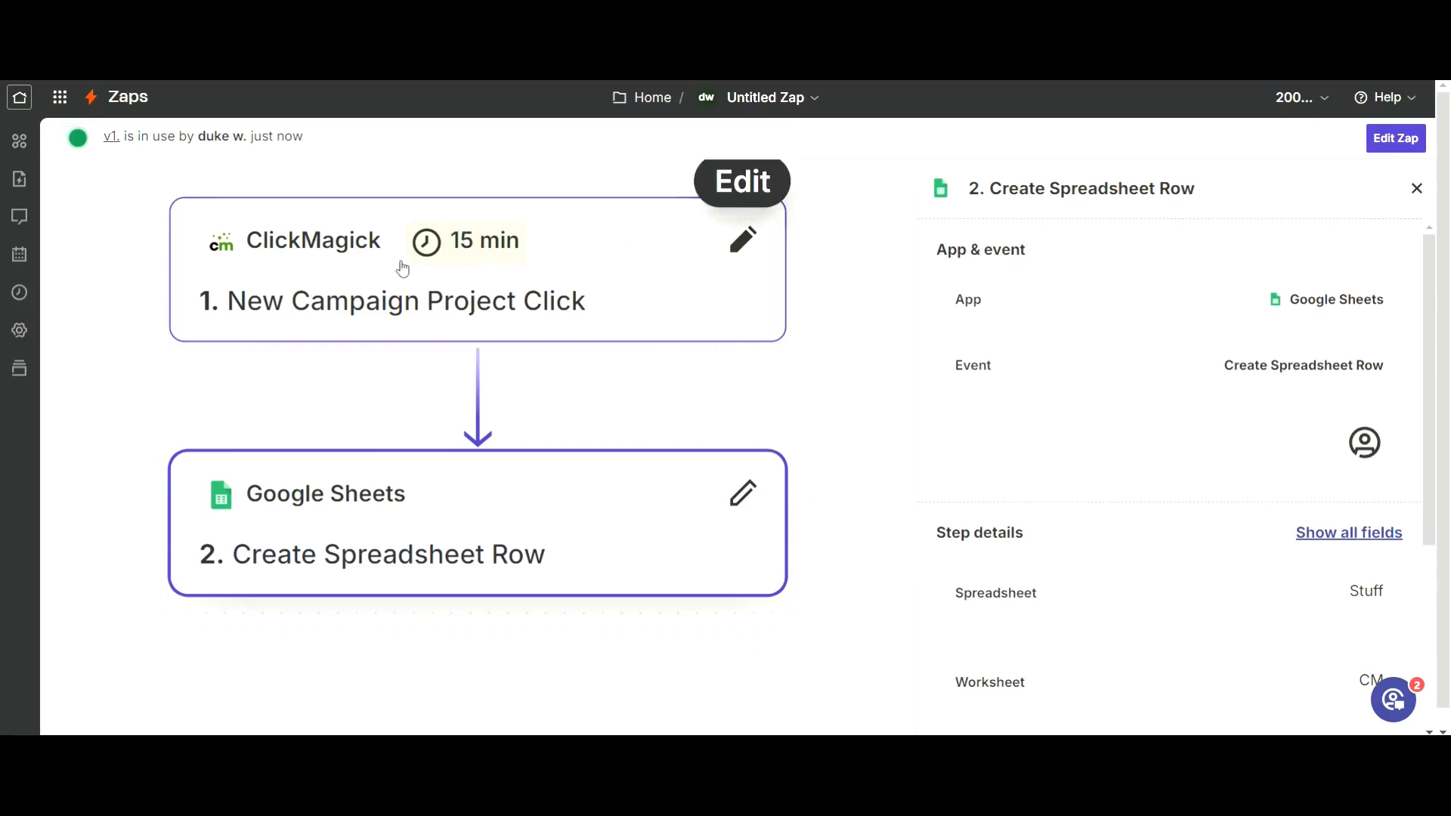